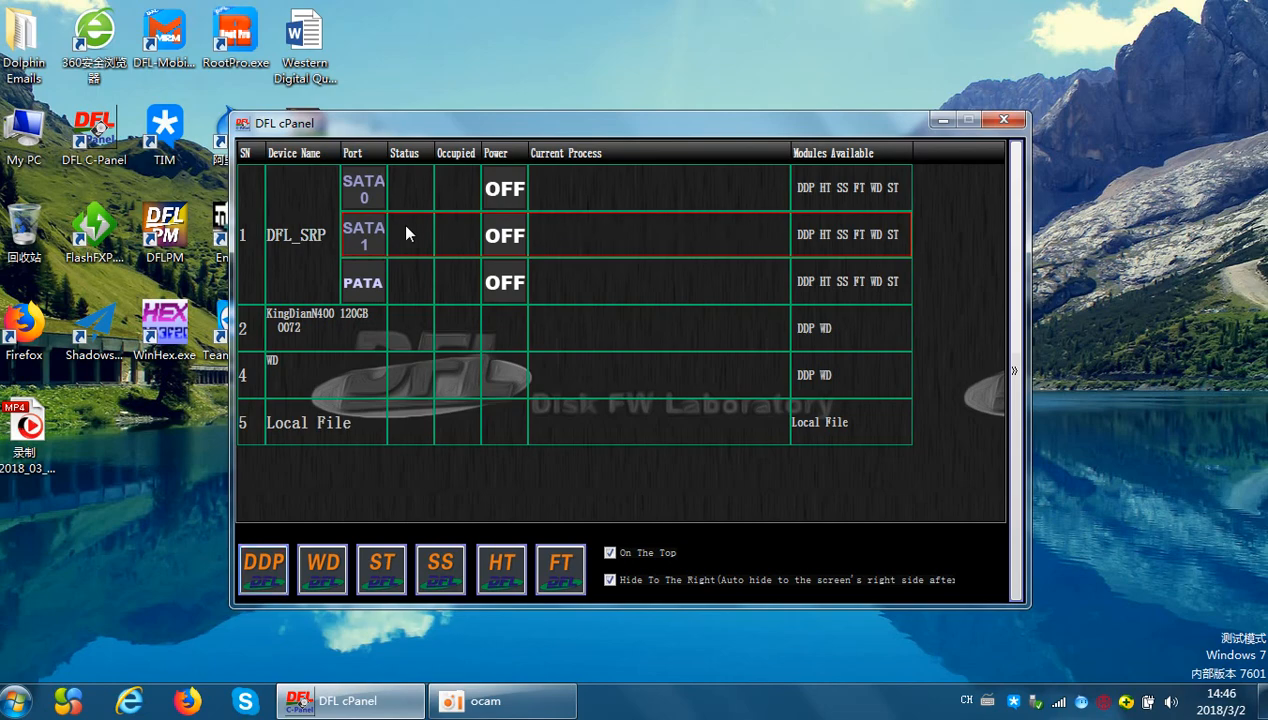
Launch the WD module for the drive on SATA 1 and power the drive on
{"action": "double_click", "coordinate": [405, 232]}
{"action": "left_click", "coordinate": [526, 355]}
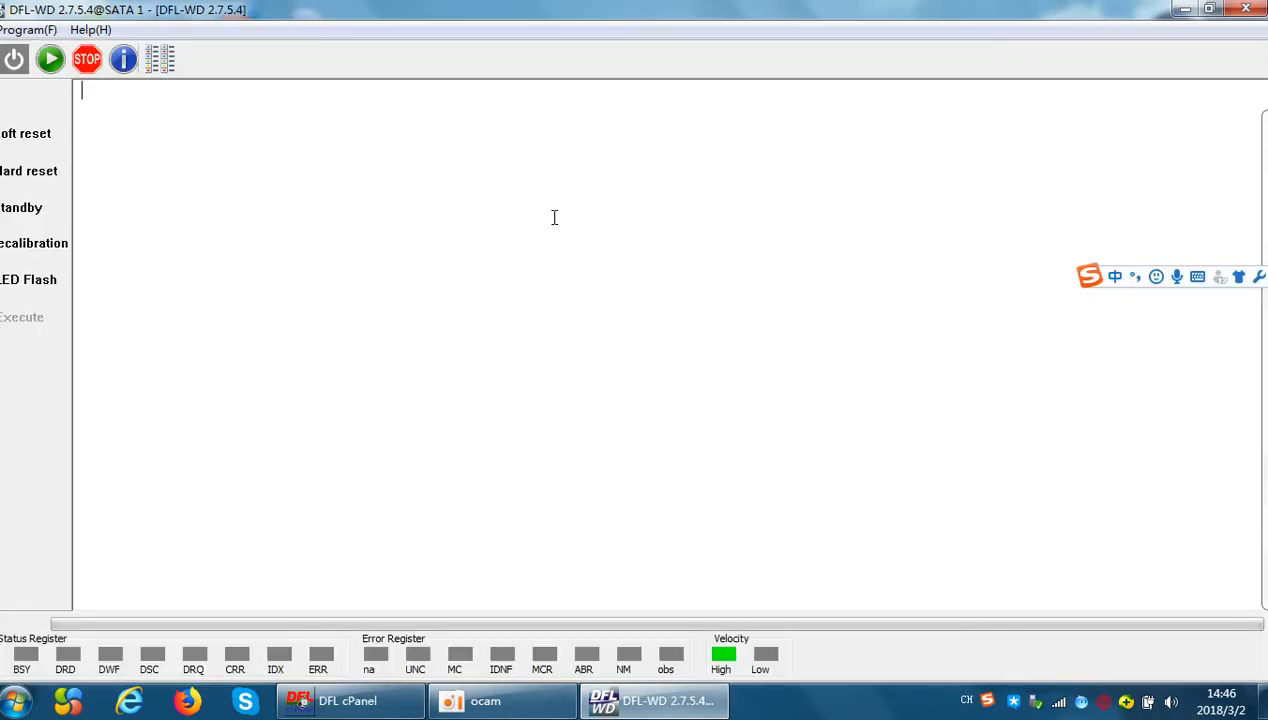
{"action": "left_click", "coordinate": [14, 59]}
Enter the WDC Marvall family in Normal mode, accepting the drive's factory info and the suggested firmware directory under FBLITE
{"action": "left_click", "coordinate": [50, 60]}
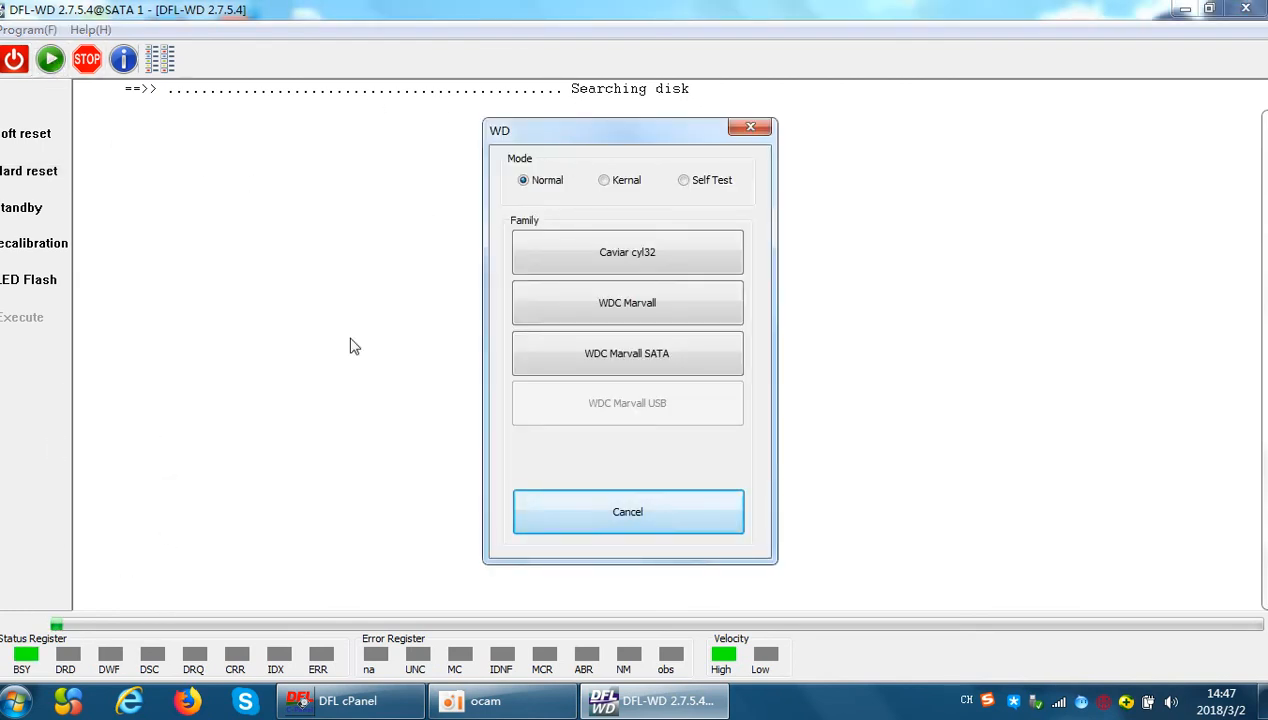
{"action": "left_click_drag", "start_coordinate": [580, 133], "coordinate": [648, 133]}
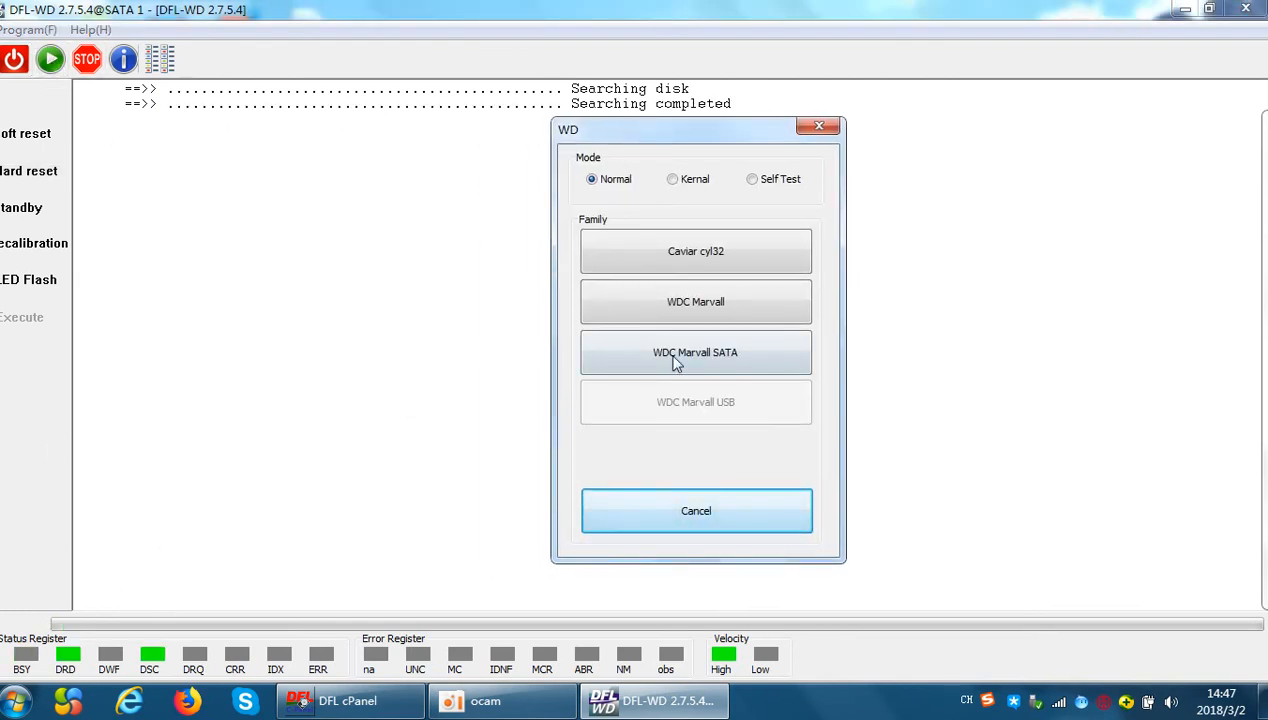
{"action": "left_click_drag", "start_coordinate": [615, 135], "coordinate": [539, 149]}
{"action": "left_click", "coordinate": [646, 319]}
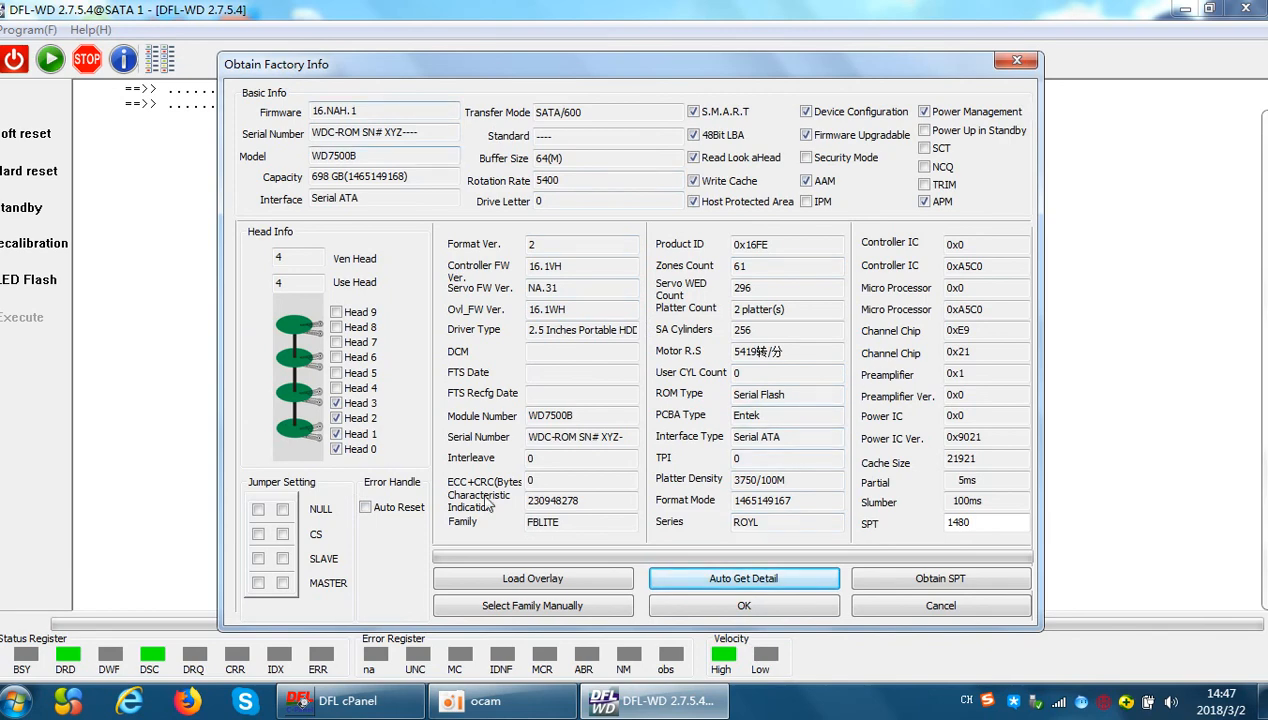
{"action": "left_click", "coordinate": [762, 604]}
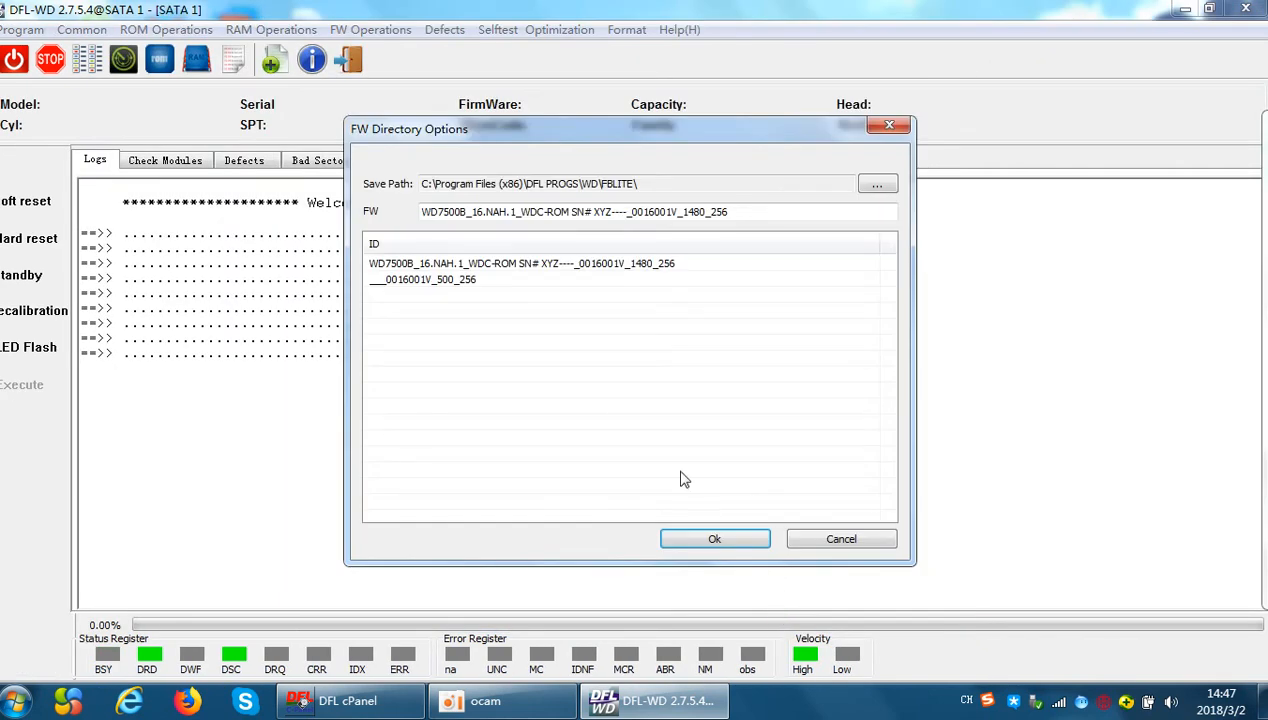
{"action": "left_click", "coordinate": [730, 545]}
Test all checked firmware modules with the By ID read option
{"action": "left_click", "coordinate": [162, 165]}
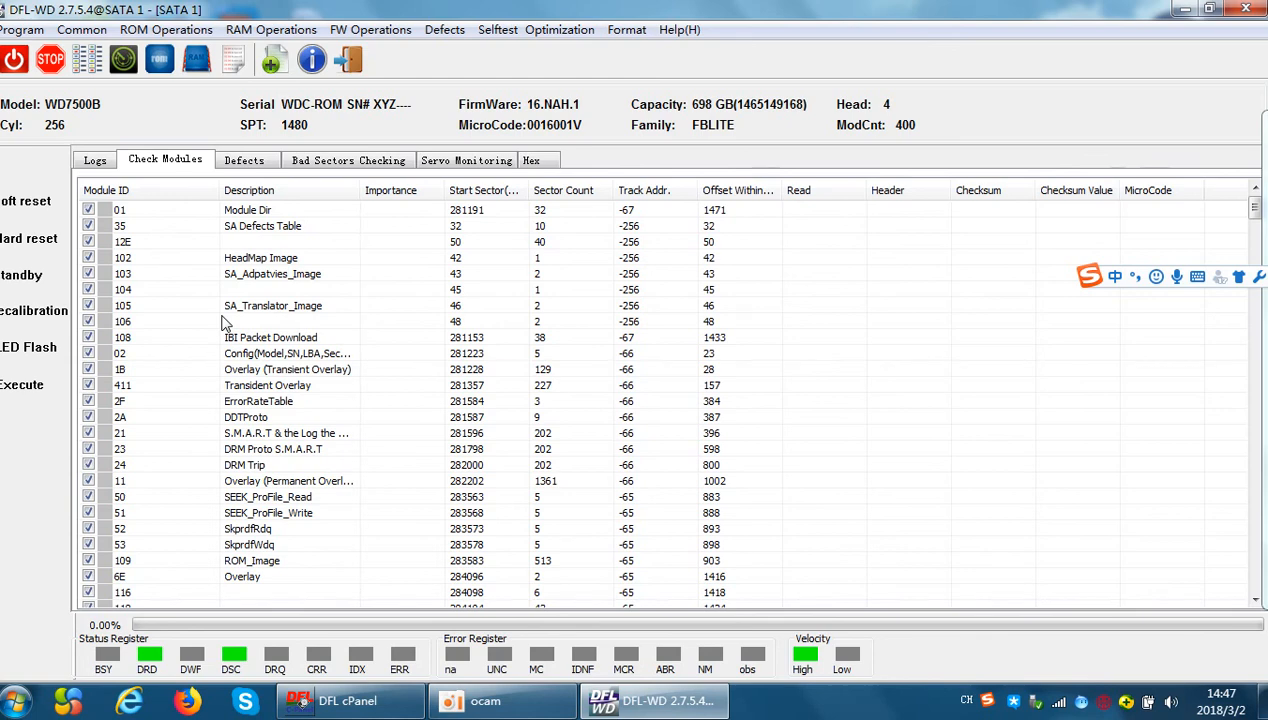
{"action": "right_click", "coordinate": [148, 227]}
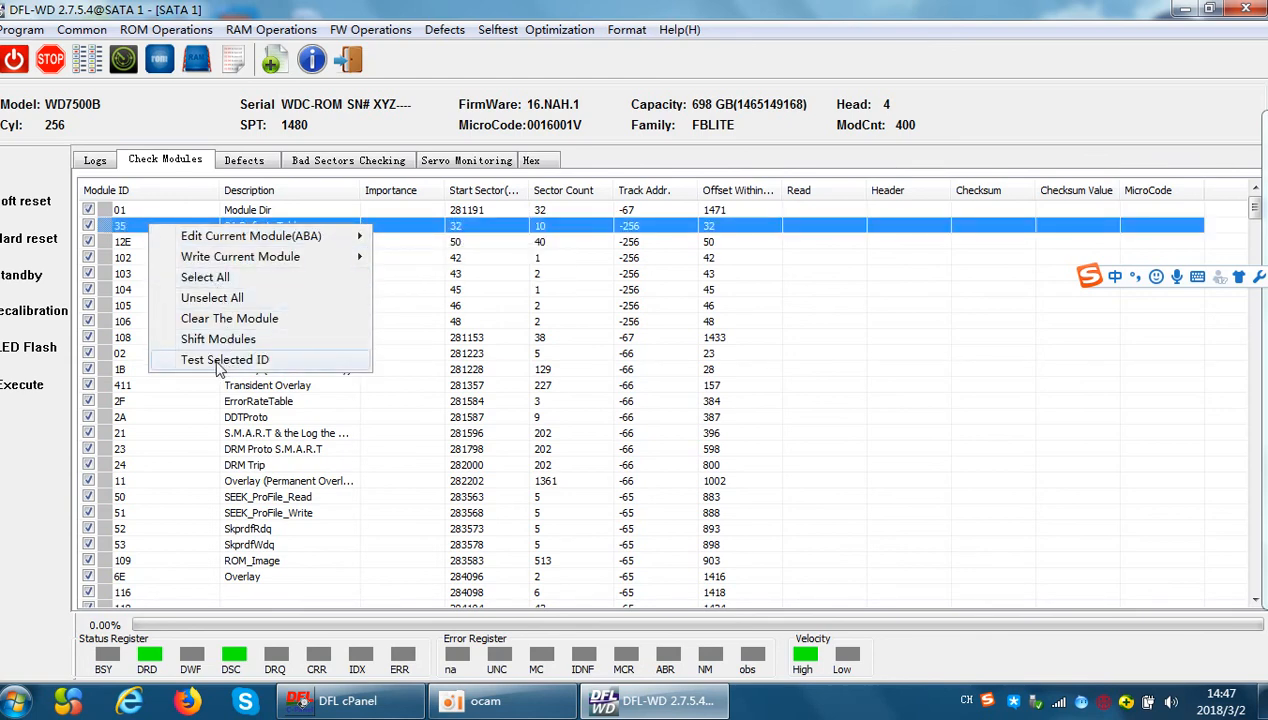
{"action": "left_click", "coordinate": [220, 362]}
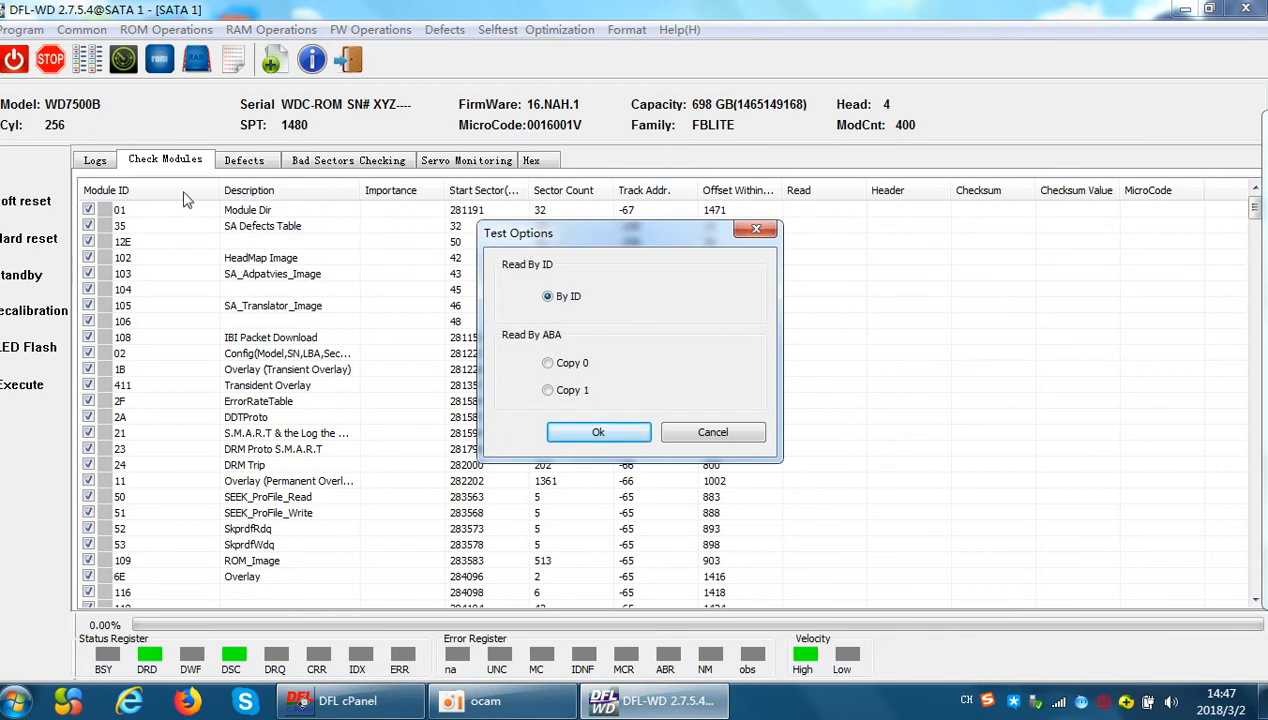
{"action": "left_click", "coordinate": [605, 440]}
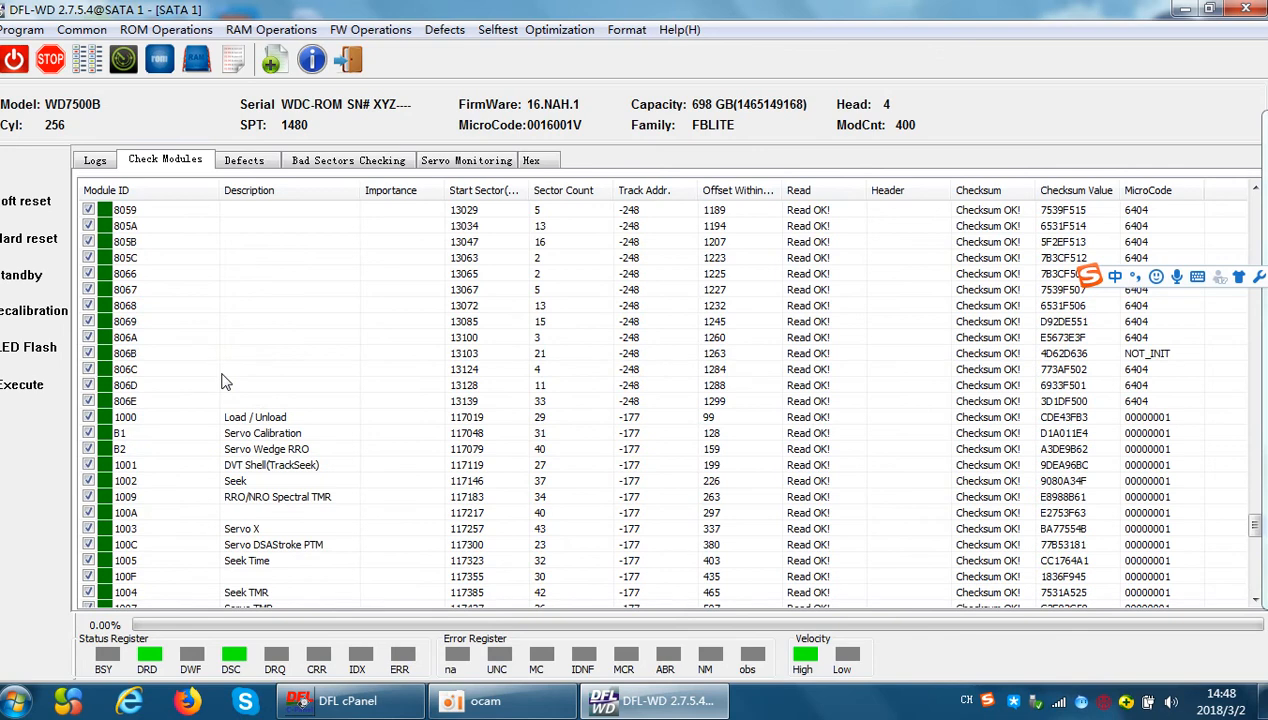
Examine the read and checksum results of the tested firmware modules and check the log
{"action": "scroll", "coordinate": [224, 381], "scroll_direction": "up", "scroll_amount": 6}
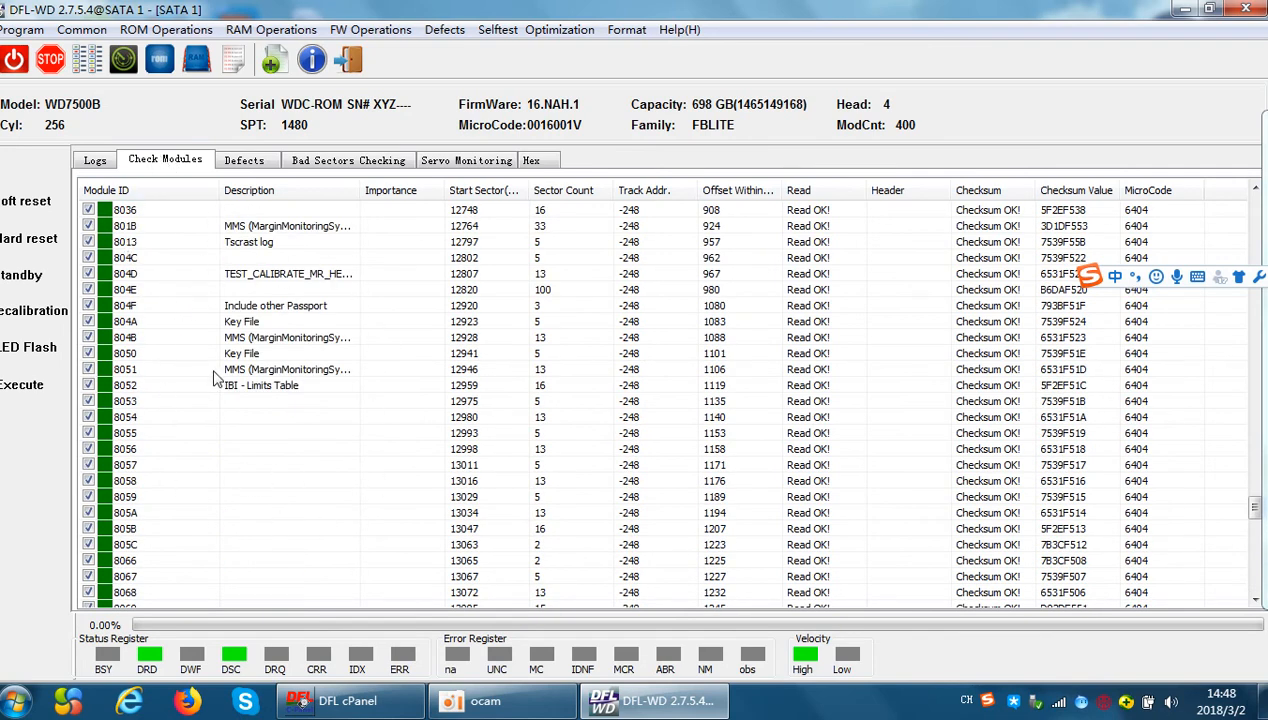
{"action": "scroll", "coordinate": [213, 385], "scroll_direction": "up", "scroll_amount": 9}
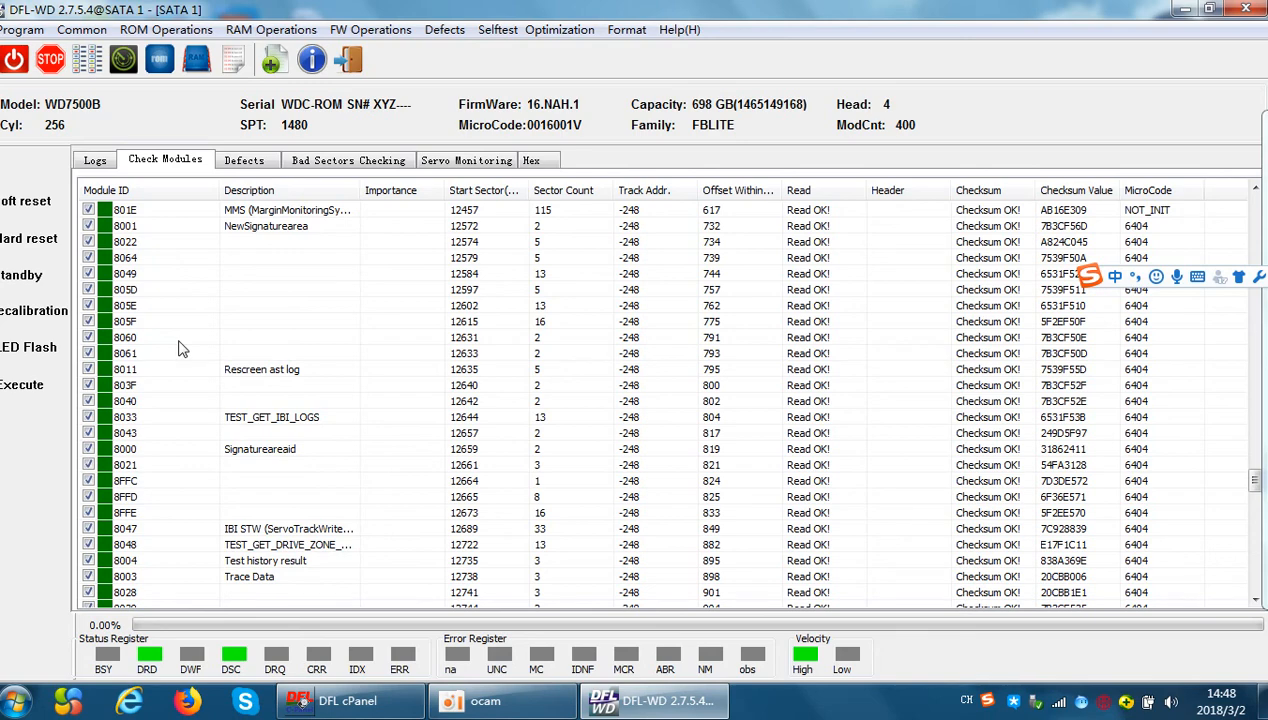
{"action": "scroll", "coordinate": [182, 348], "scroll_direction": "up", "scroll_amount": 20}
{"action": "scroll", "coordinate": [305, 490], "scroll_direction": "up", "scroll_amount": 20}
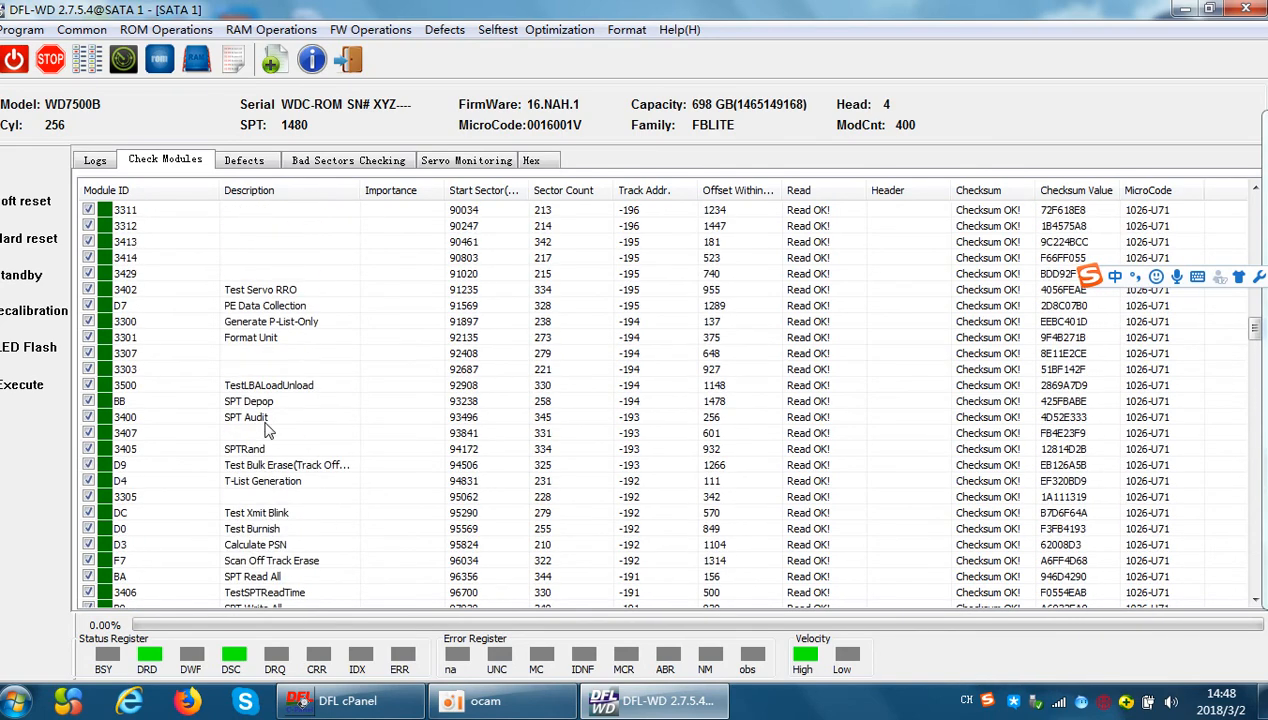
{"action": "scroll", "coordinate": [269, 431], "scroll_direction": "up", "scroll_amount": 10}
{"action": "left_click", "coordinate": [97, 162]}
{"action": "left_click", "coordinate": [165, 163]}
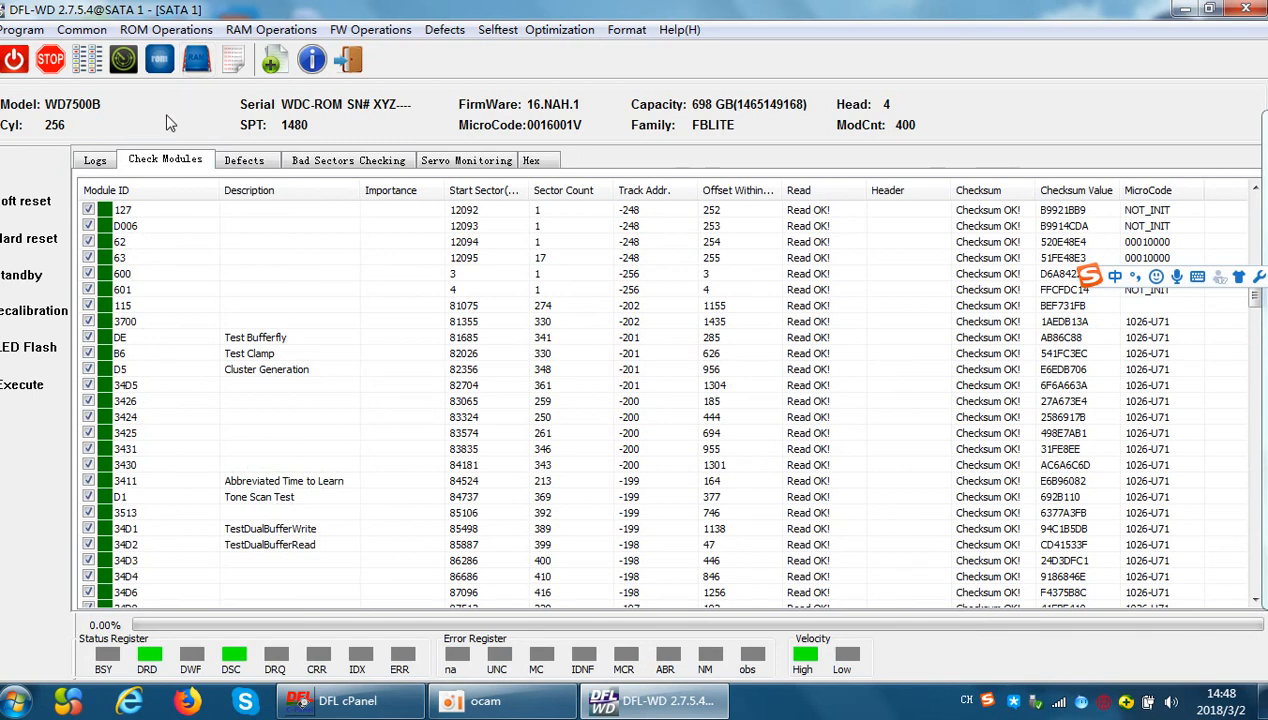
Read the drive's ROM, save it as ROM_WD7500B.bin in the ROM folder over the existing file, and show the log
{"action": "left_click", "coordinate": [157, 31]}
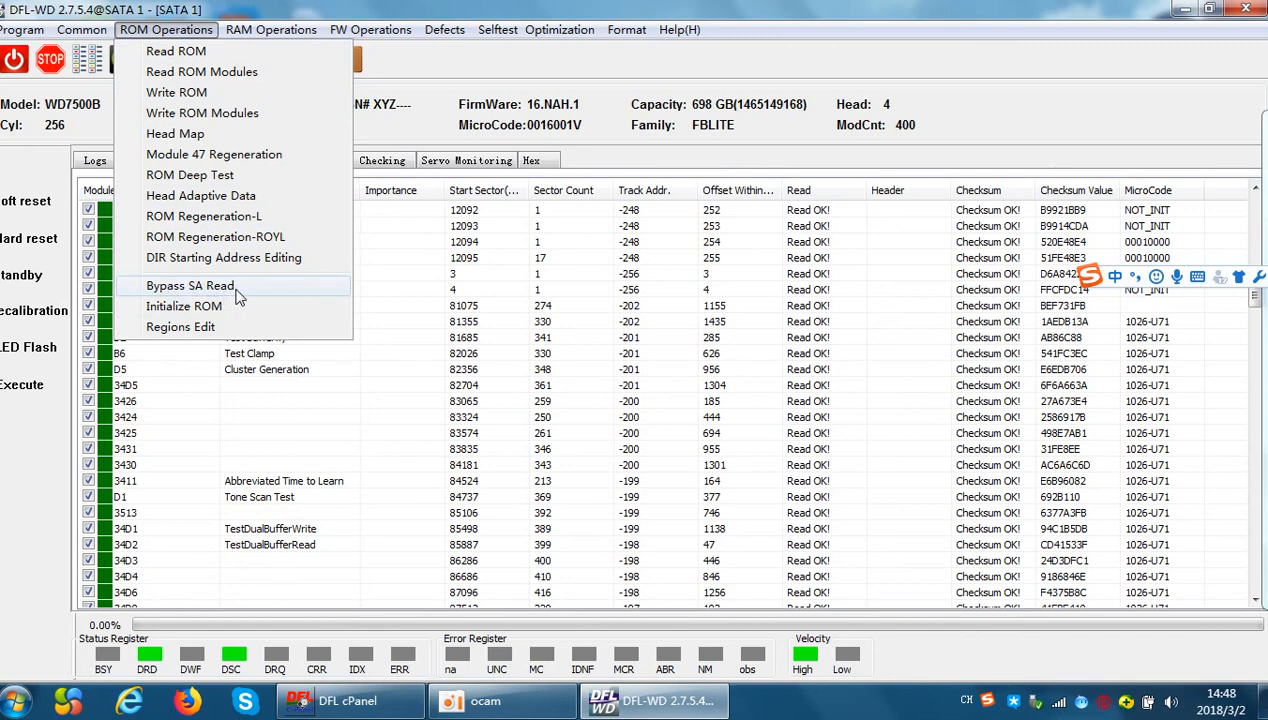
{"action": "left_click", "coordinate": [196, 57]}
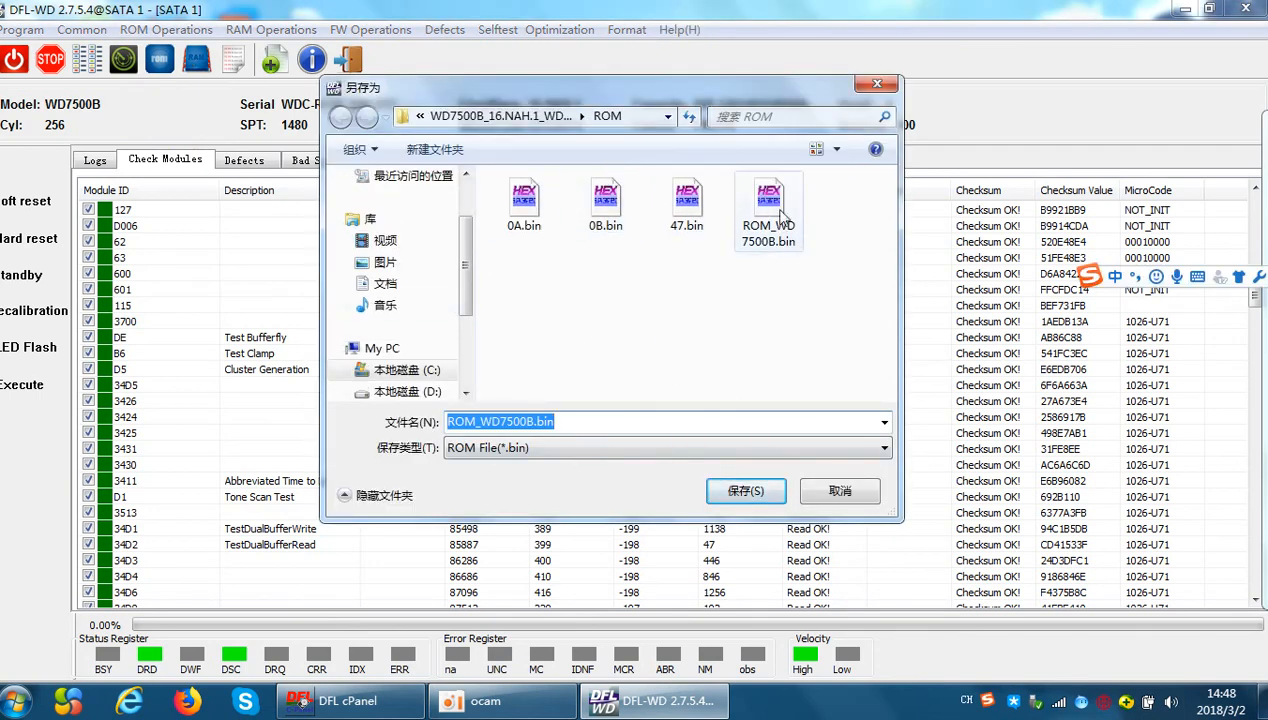
{"action": "left_click", "coordinate": [742, 490]}
{"action": "left_click", "coordinate": [690, 357]}
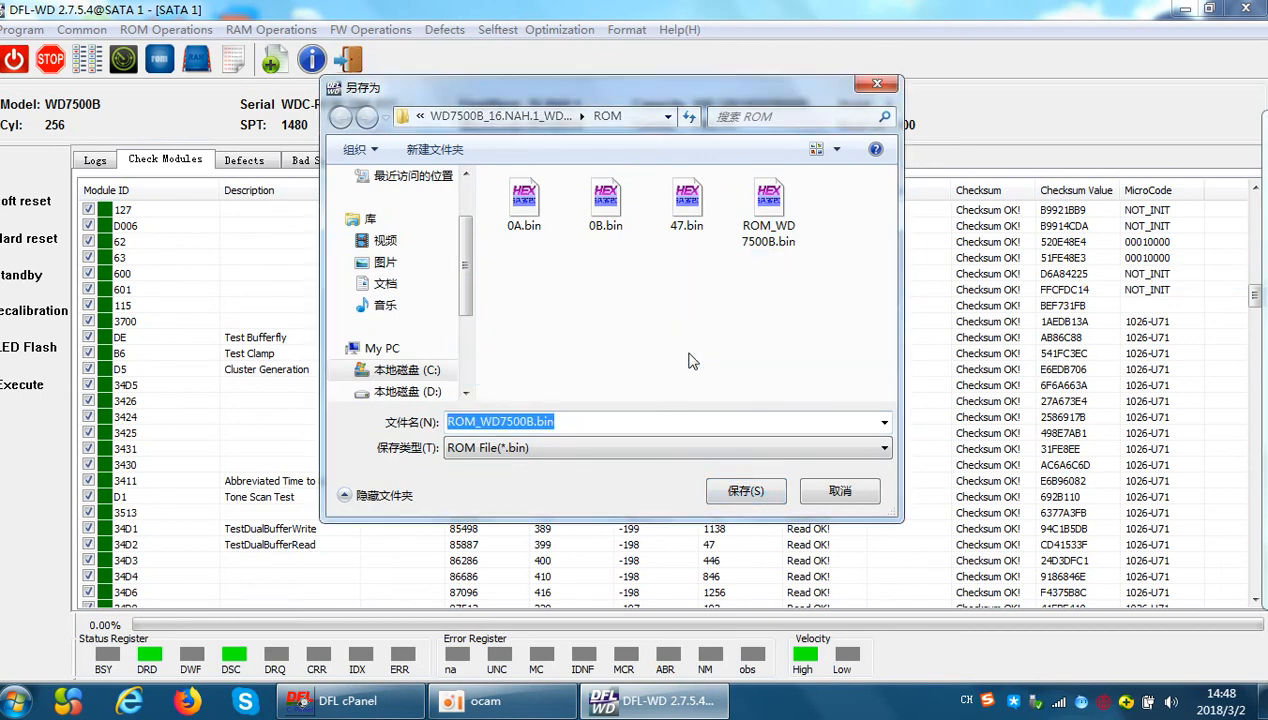
{"action": "left_click", "coordinate": [95, 161]}
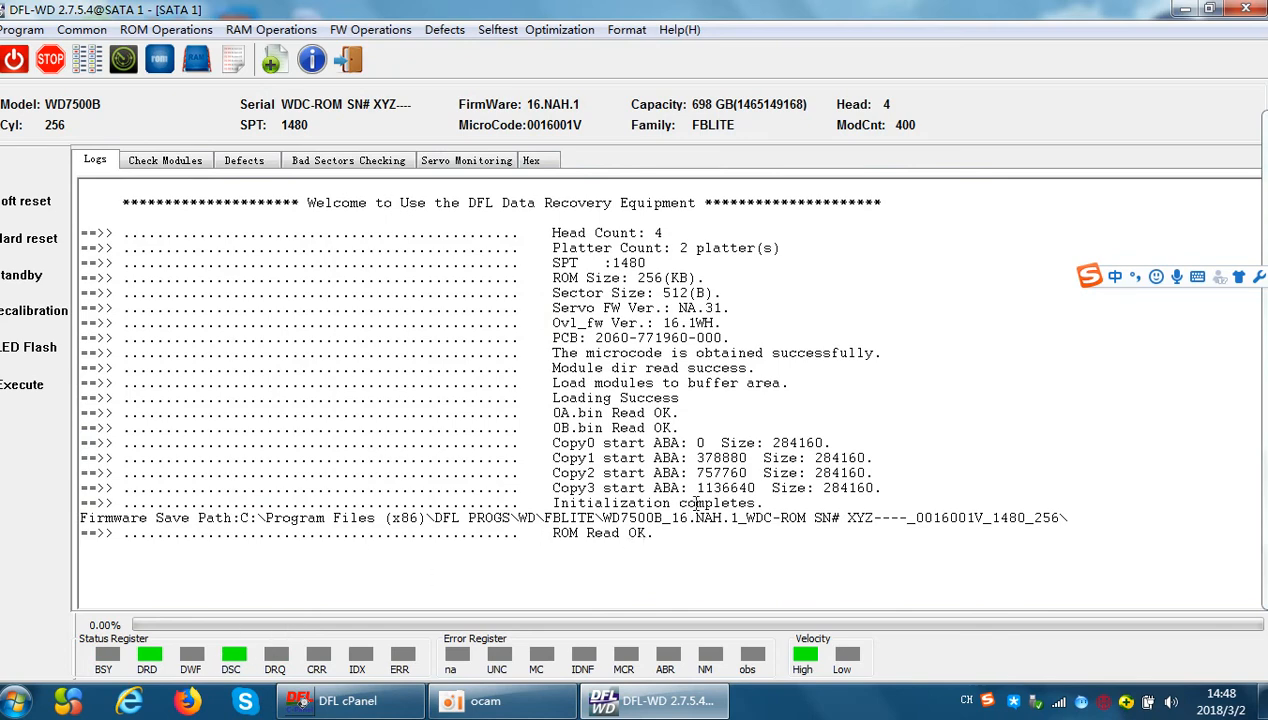
Review the firmware Read Modules list and its options, and cancel without reading any modules
{"action": "left_click", "coordinate": [172, 31]}
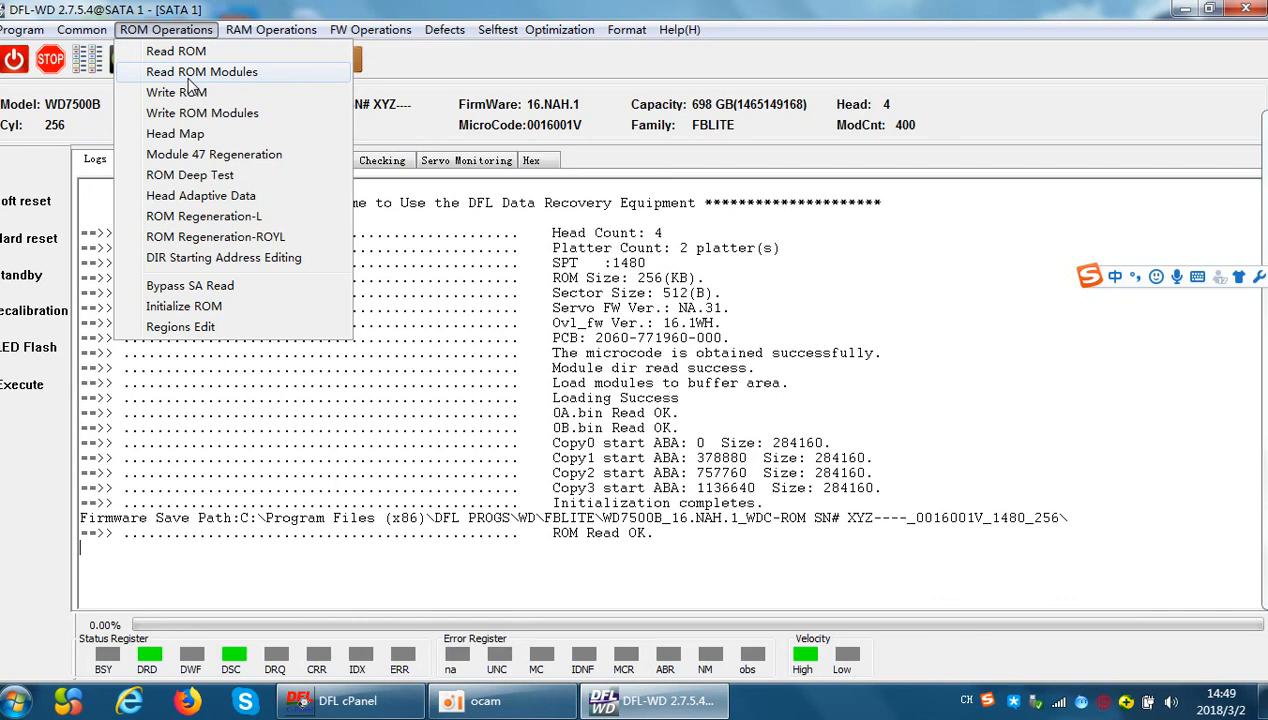
{"action": "mouse_move", "coordinate": [290, 33]}
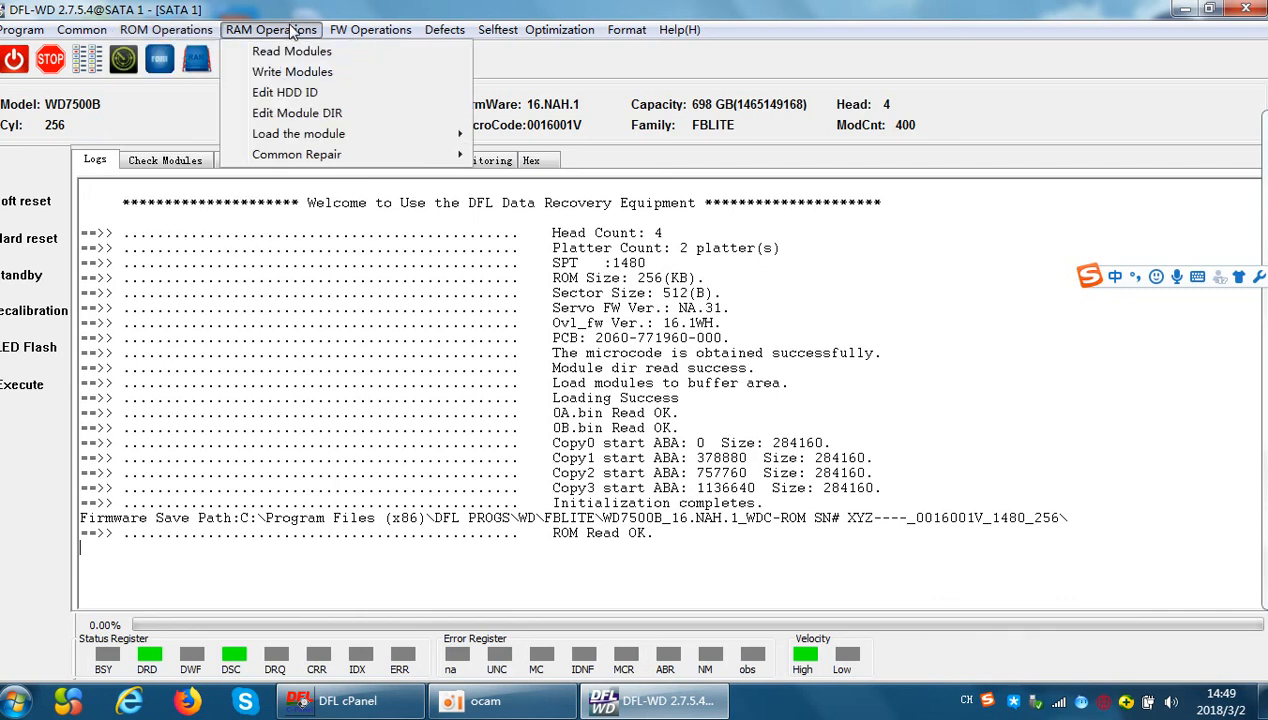
{"action": "mouse_move", "coordinate": [372, 31]}
{"action": "mouse_move", "coordinate": [410, 76]}
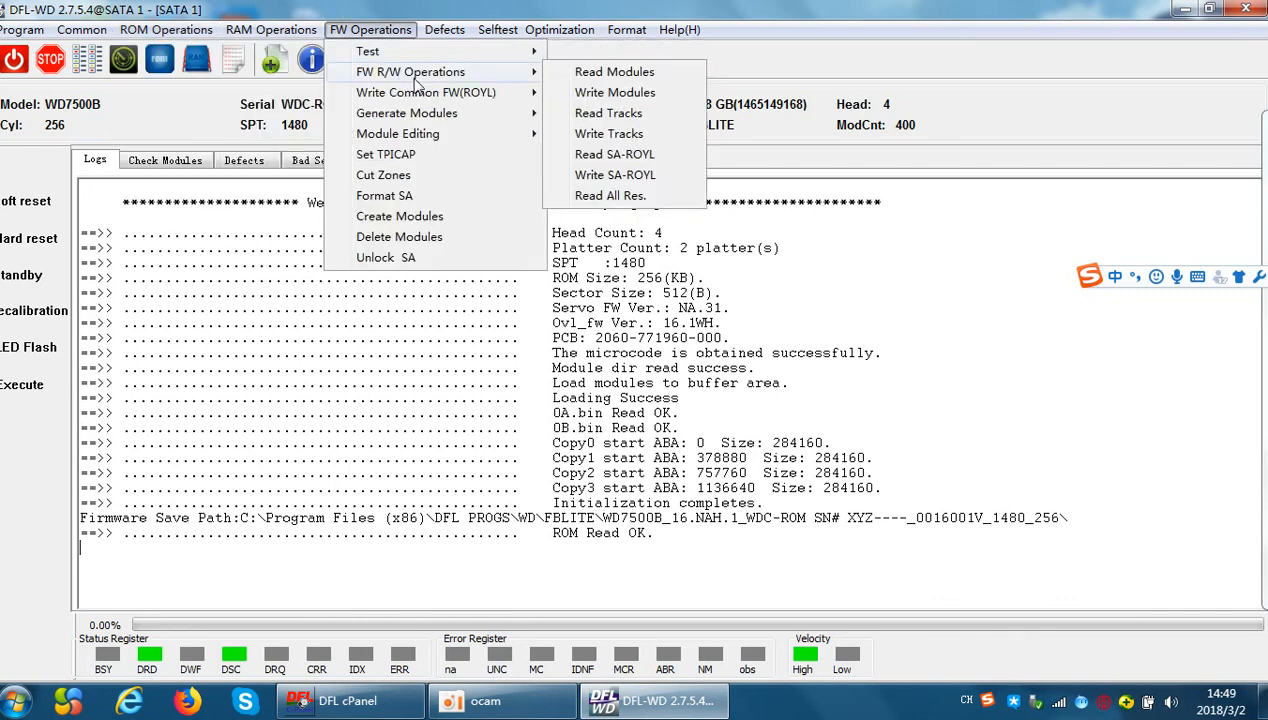
{"action": "left_click", "coordinate": [609, 75]}
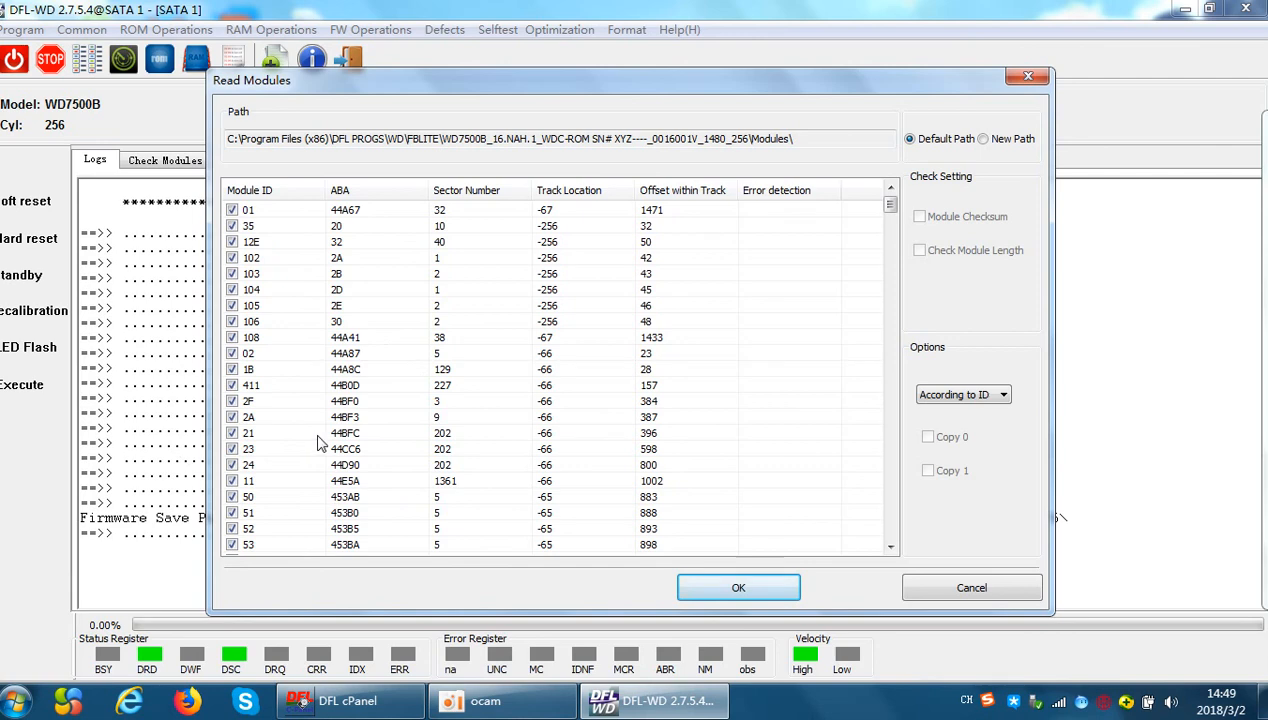
{"action": "left_click", "coordinate": [970, 587]}
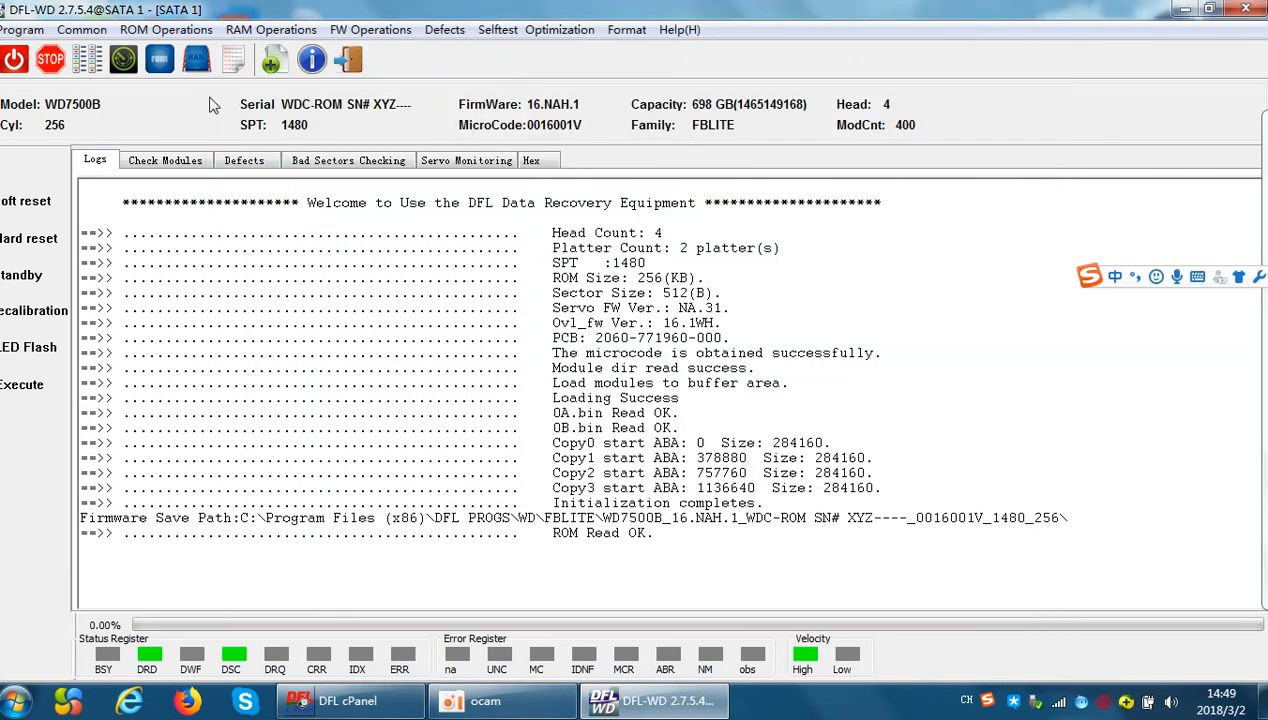
Apply Bypass SA Read to the drive's ROM, confirming that the original ROM is backed up
{"action": "left_click", "coordinate": [155, 31]}
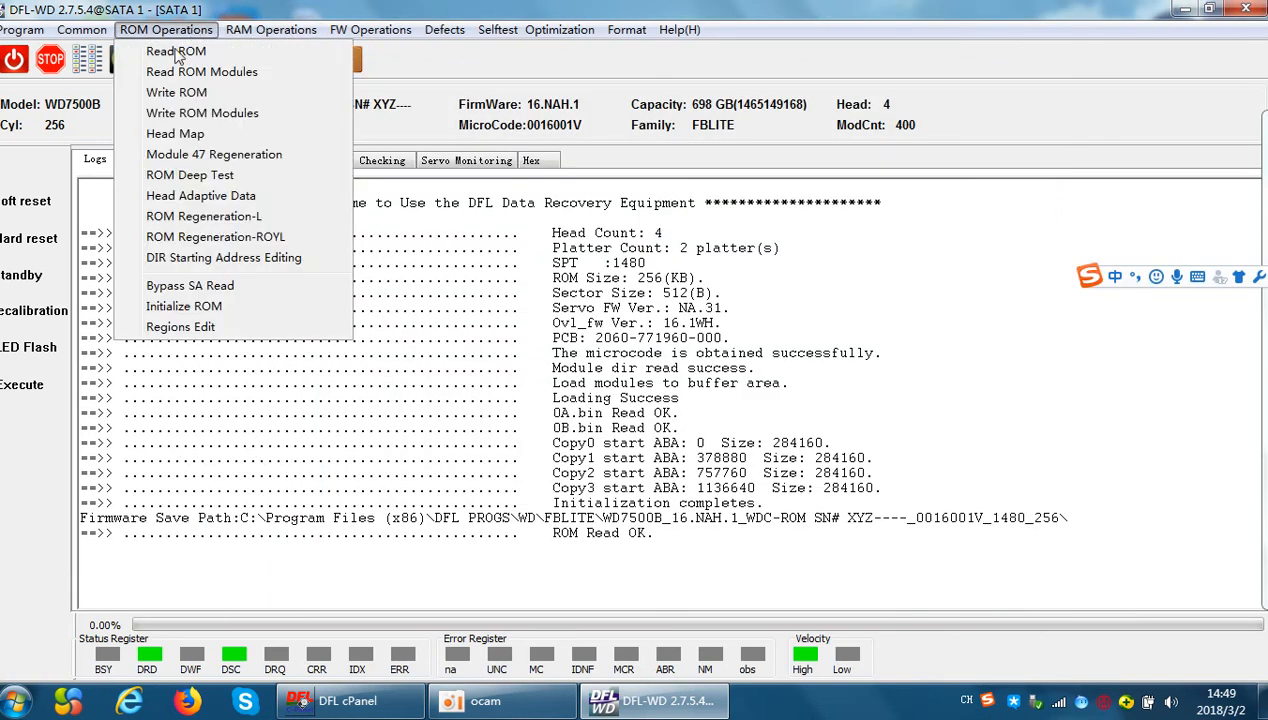
{"action": "left_click", "coordinate": [200, 288]}
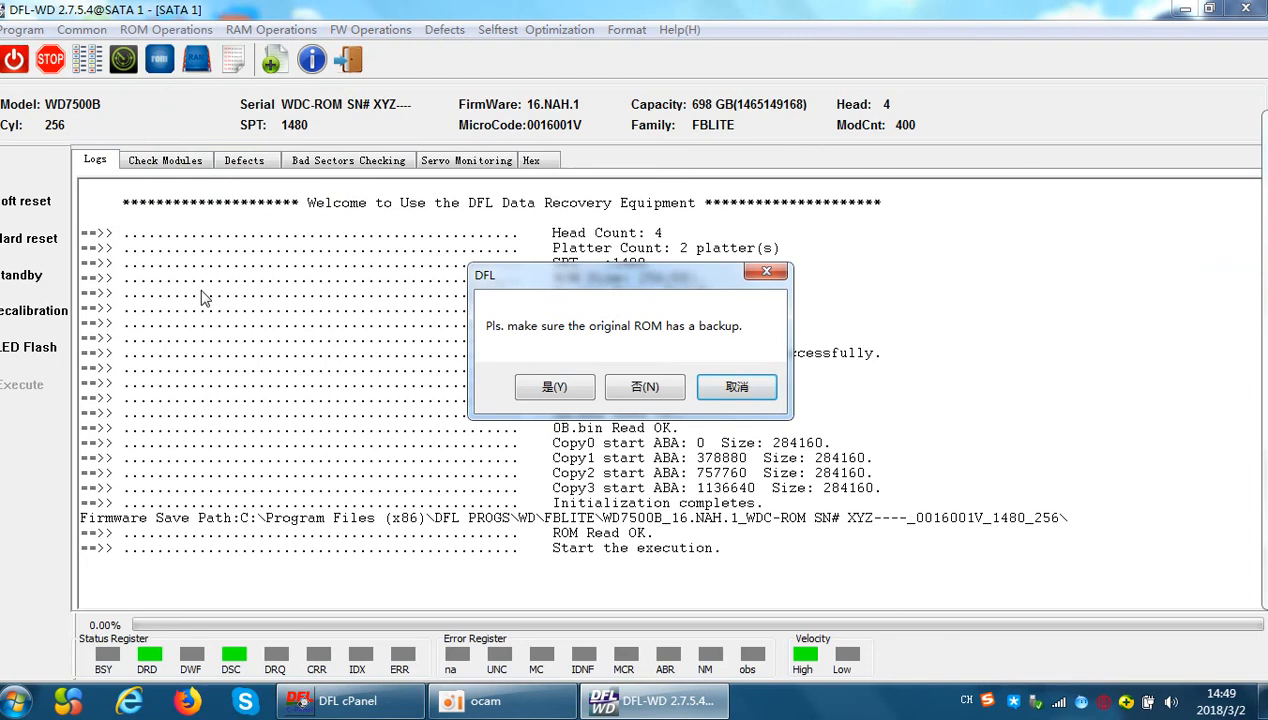
{"action": "left_click", "coordinate": [556, 387]}
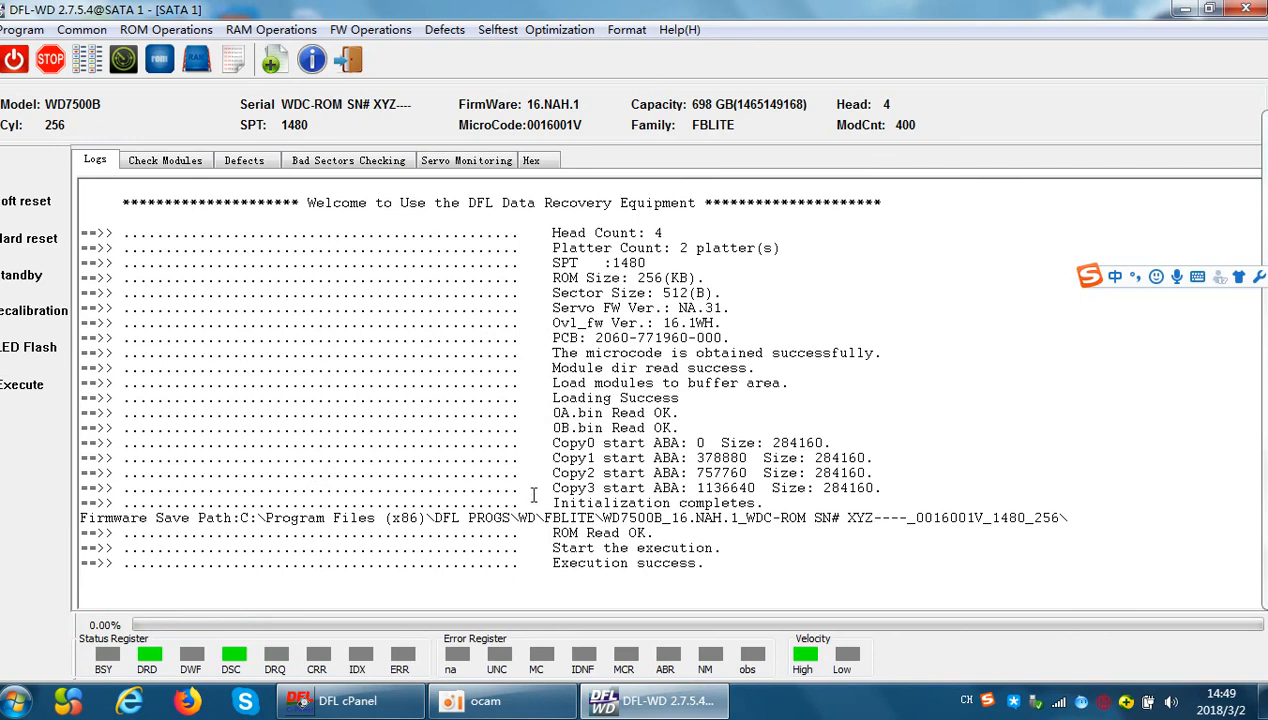
Exit the SATA 1 session, power-cycle the drive and re-enter the WDC Marvall family in Normal mode
{"action": "left_click", "coordinate": [348, 60]}
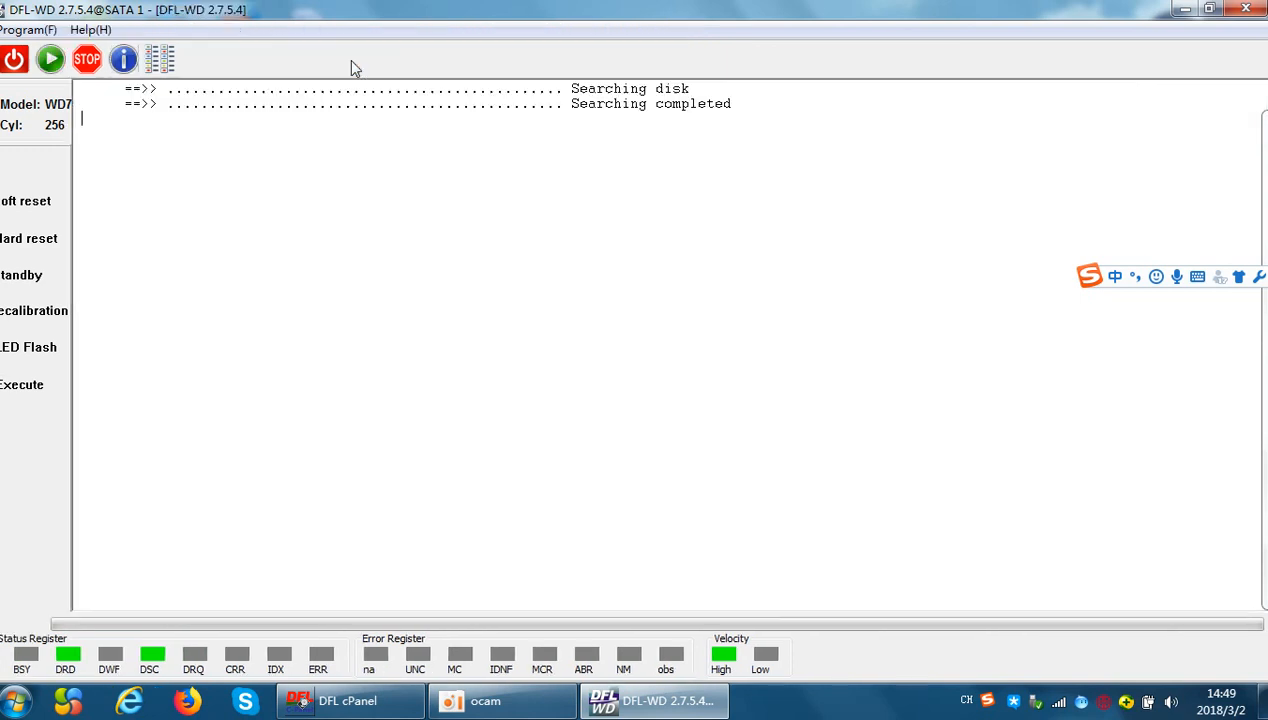
{"action": "left_click", "coordinate": [20, 66]}
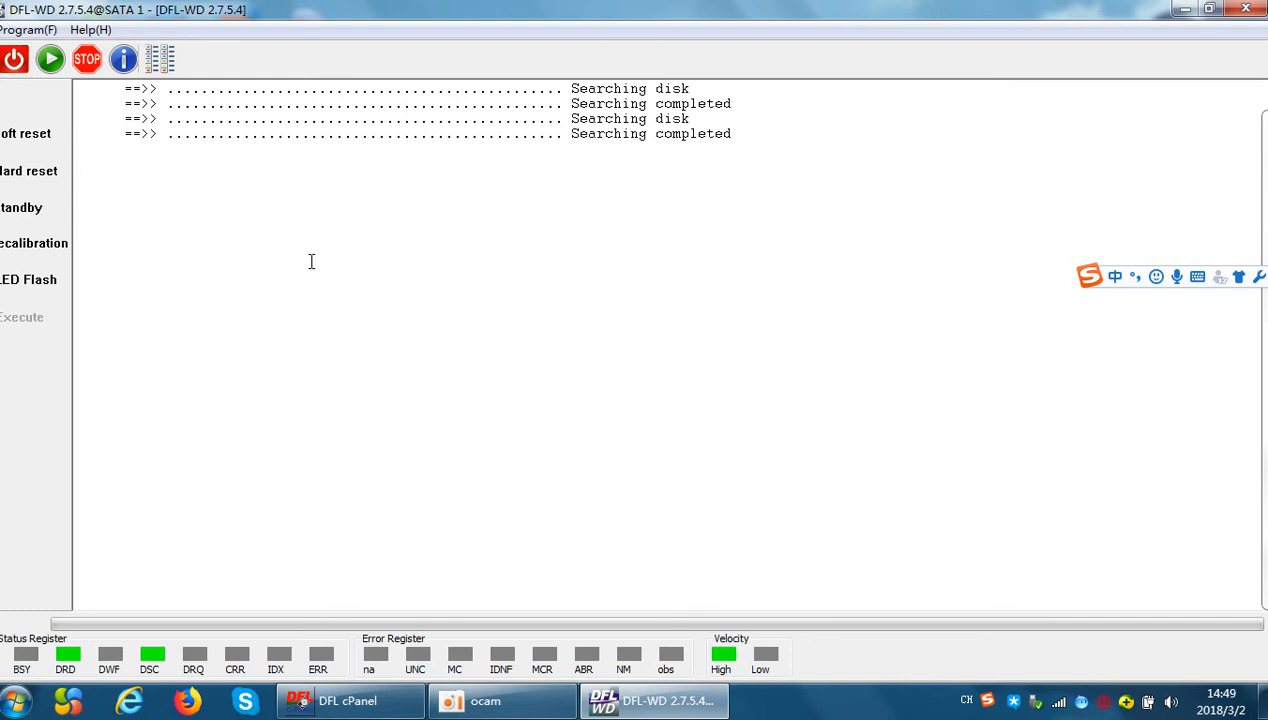
{"action": "left_click", "coordinate": [50, 60]}
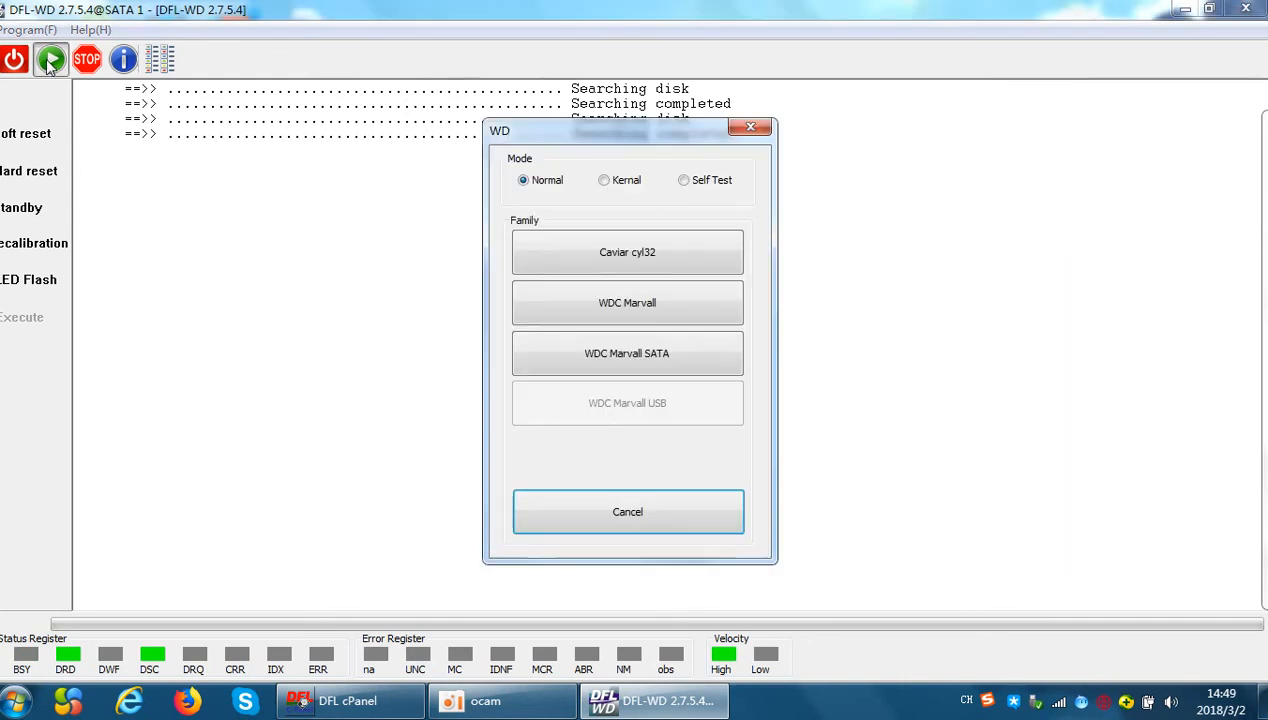
{"action": "left_click", "coordinate": [645, 312]}
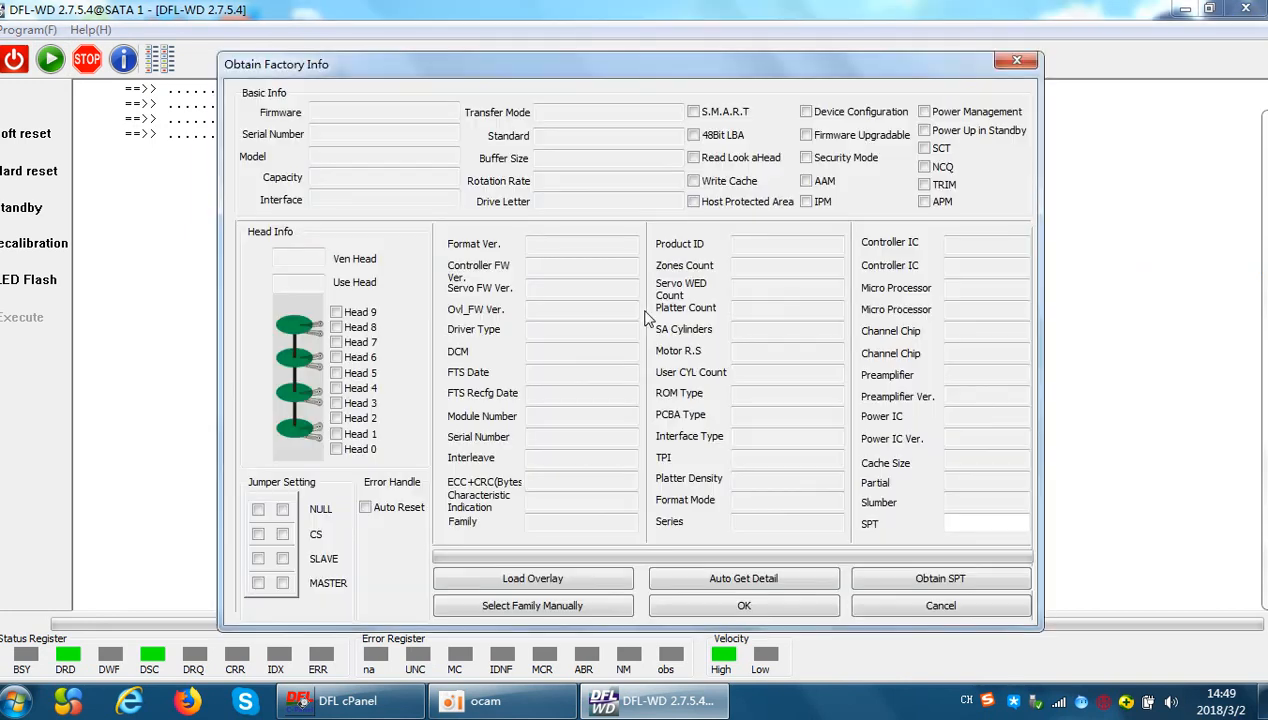
Obtain the drive's factory details automatically and accept them with the firmware directory ___0016001V_500_256
{"action": "left_click", "coordinate": [752, 580]}
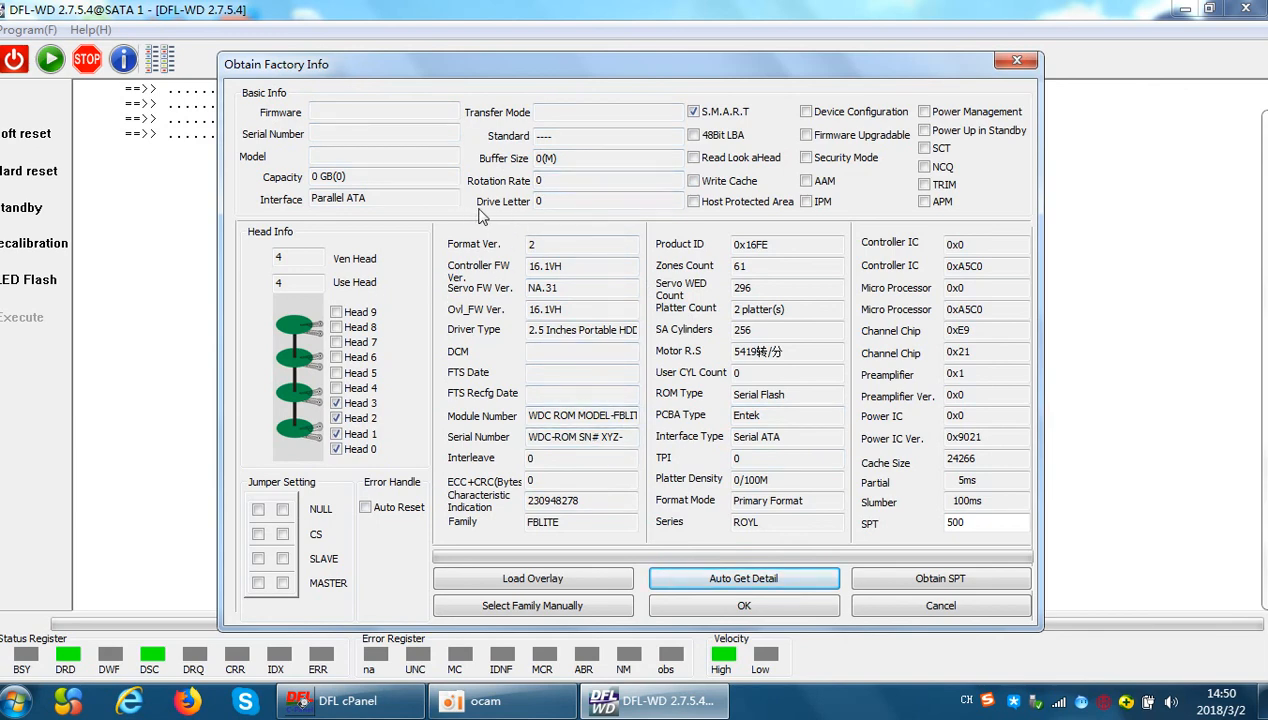
{"action": "left_click", "coordinate": [755, 606]}
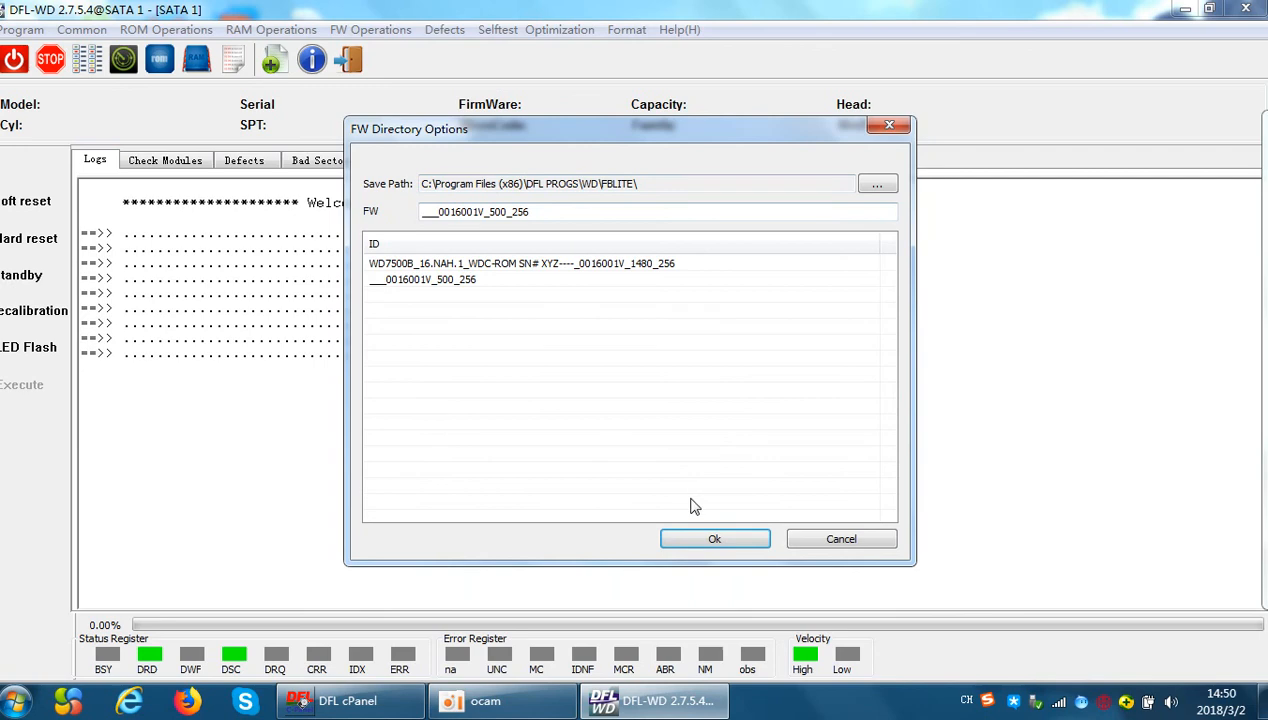
{"action": "left_click", "coordinate": [697, 540]}
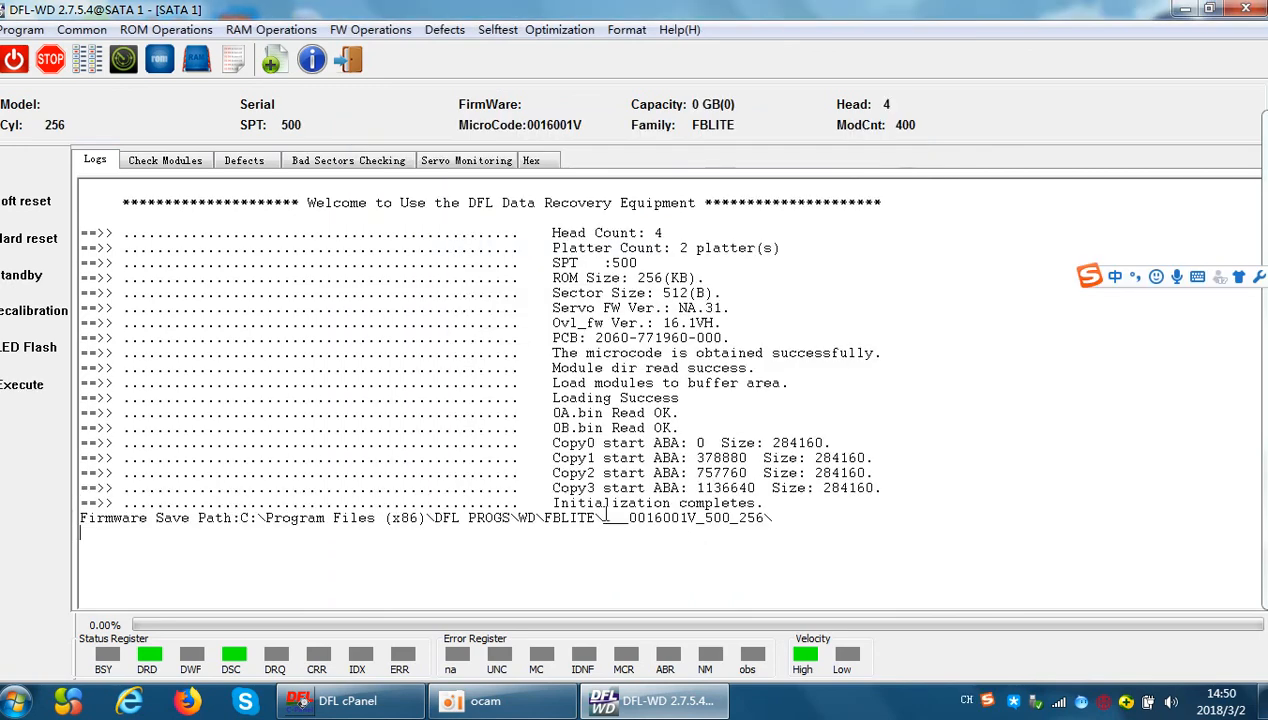
Display the firmware module check list and sort it by Module ID
{"action": "left_click", "coordinate": [172, 162]}
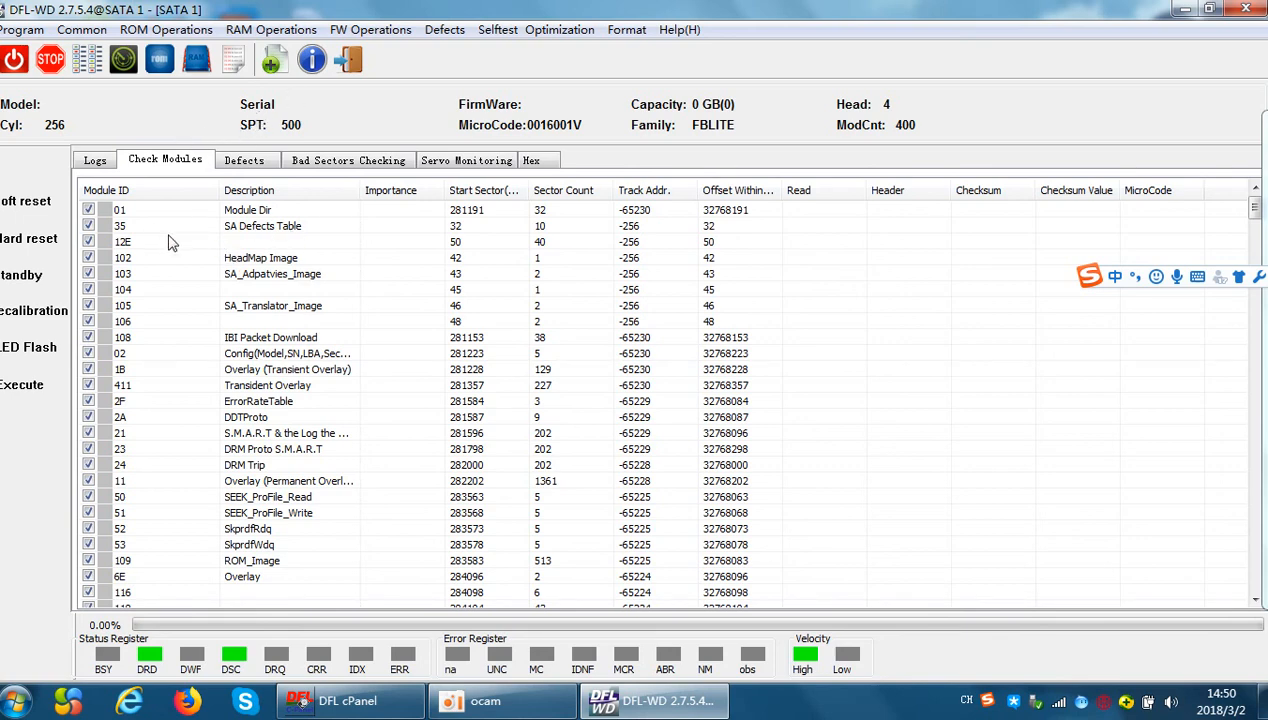
{"action": "left_click", "coordinate": [150, 190]}
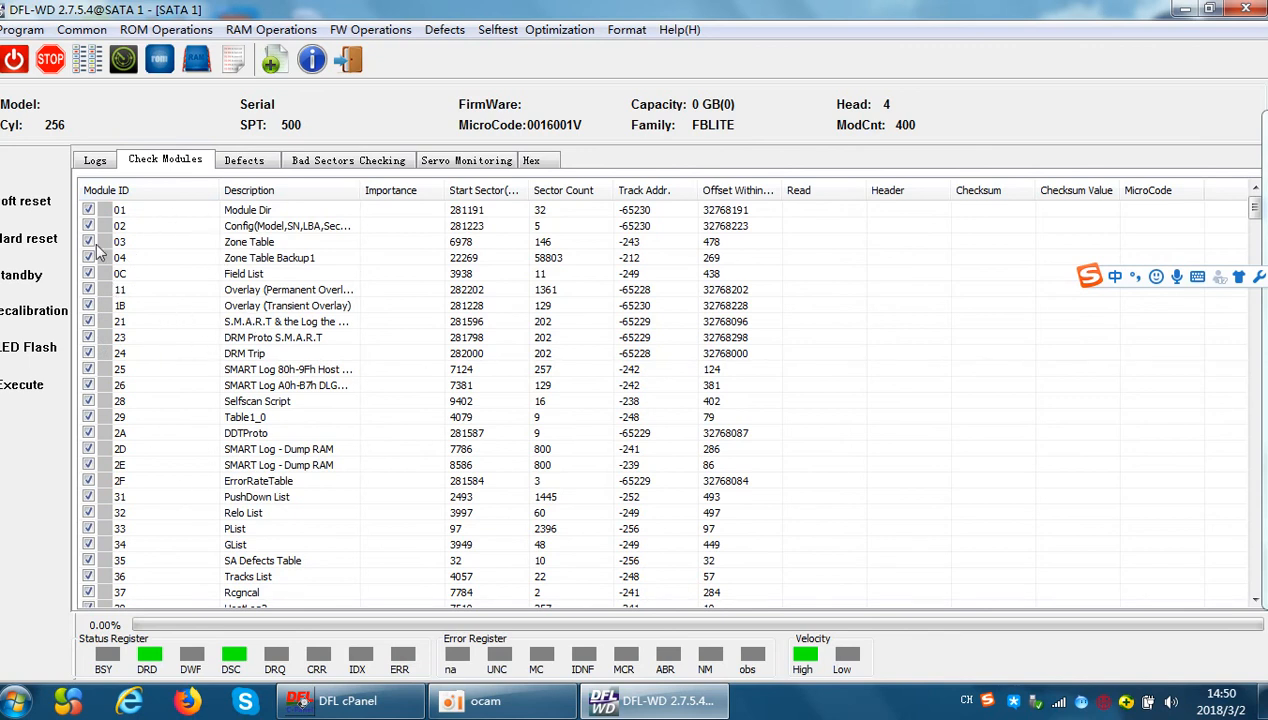
Read all listed firmware modules according to ID into the default Modules path
{"action": "left_click", "coordinate": [380, 30]}
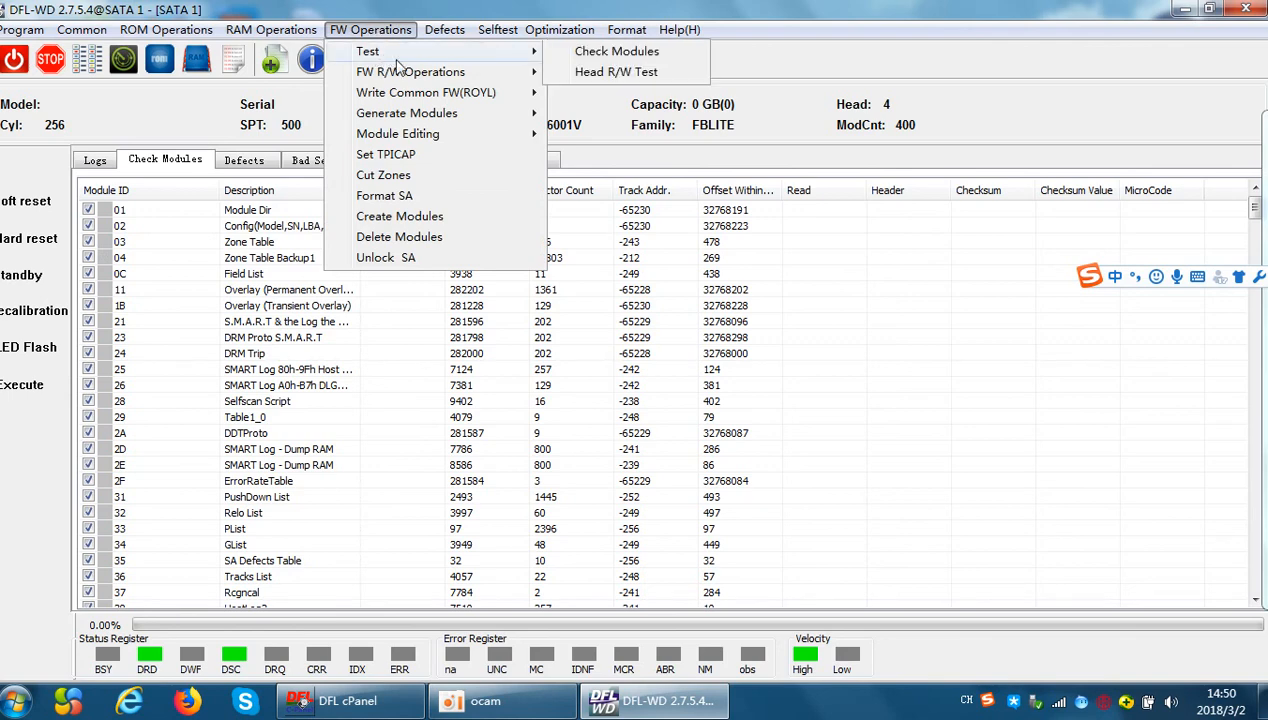
{"action": "mouse_move", "coordinate": [404, 78]}
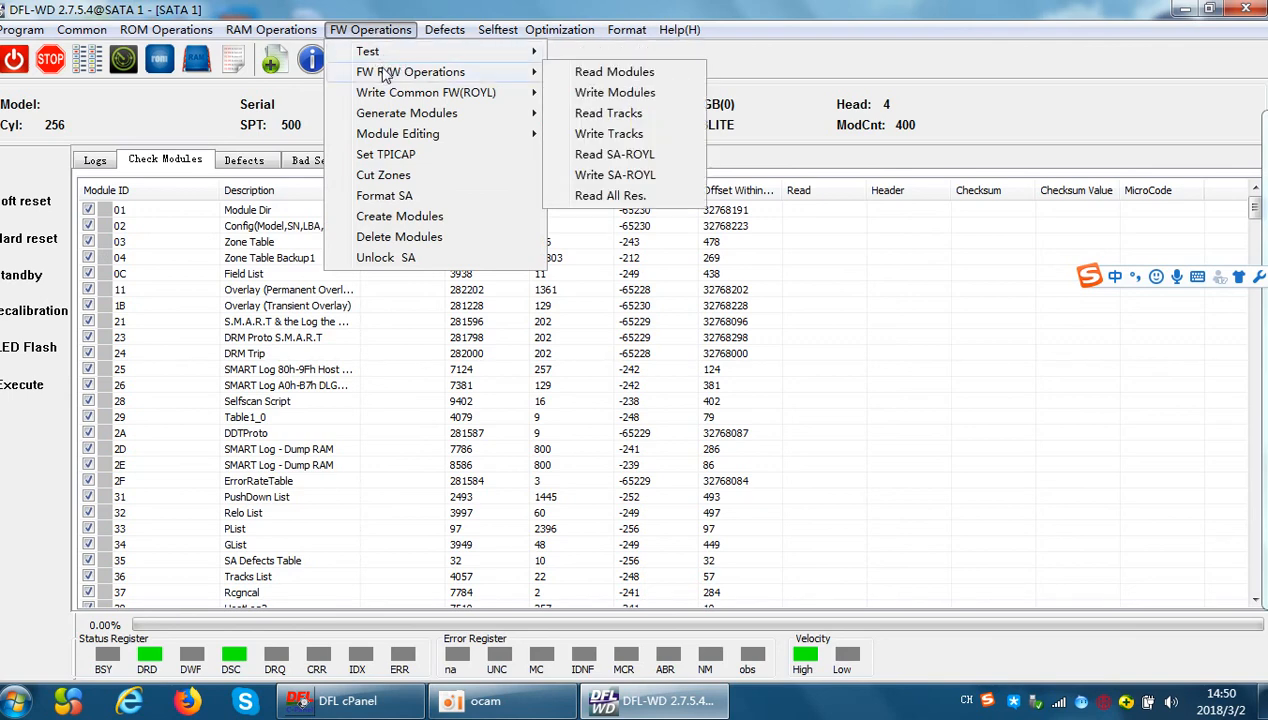
{"action": "left_click", "coordinate": [598, 76]}
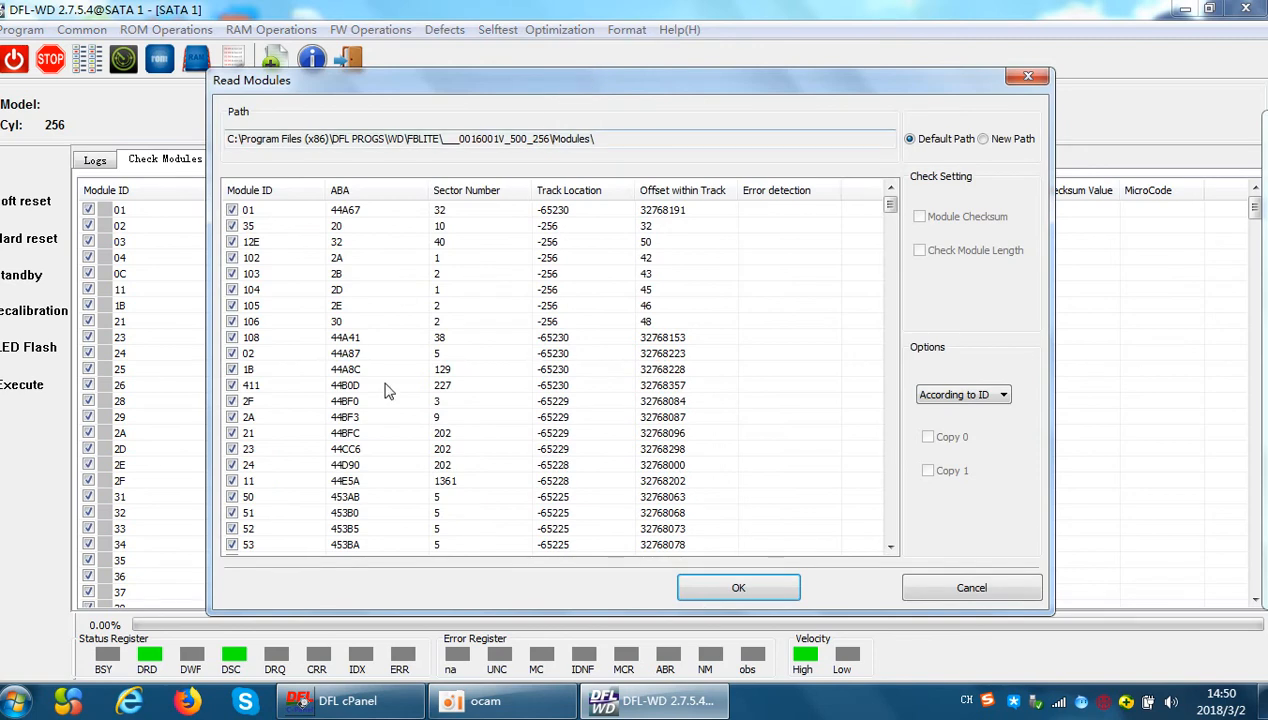
{"action": "left_click", "coordinate": [738, 589]}
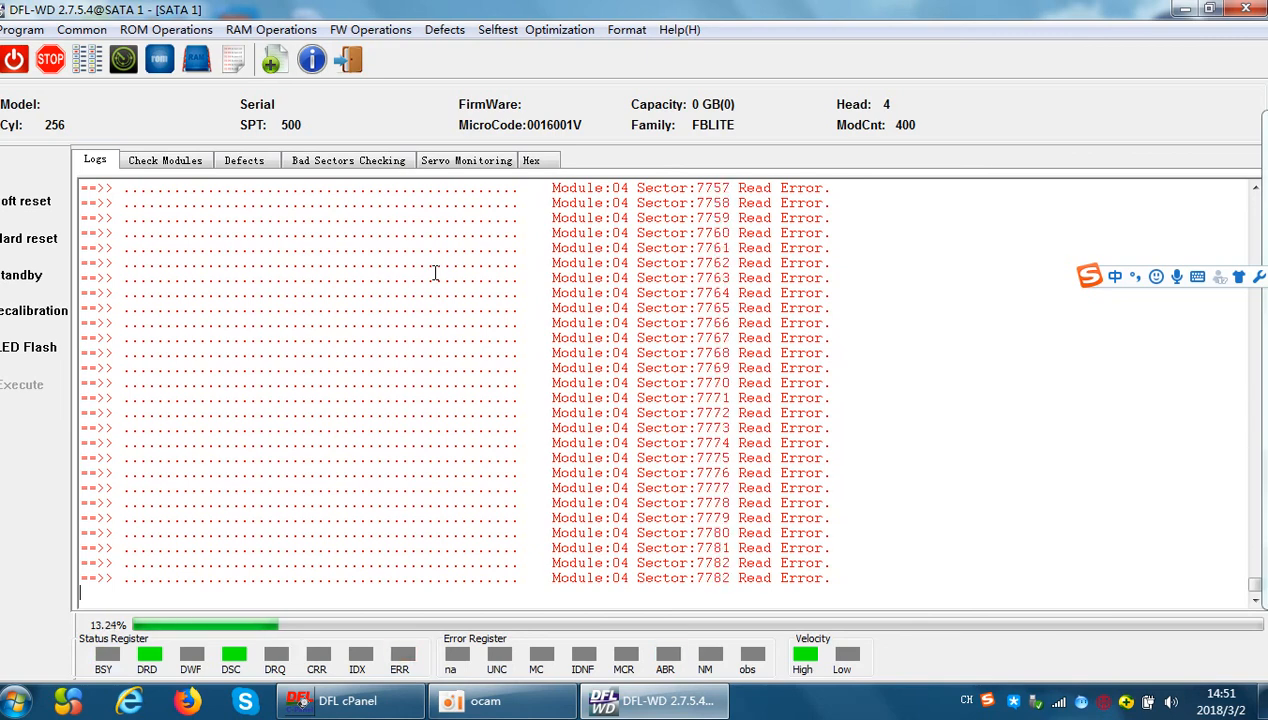
Stop the running module read, monitoring its log, and return to the module check list
{"action": "left_click", "coordinate": [52, 62]}
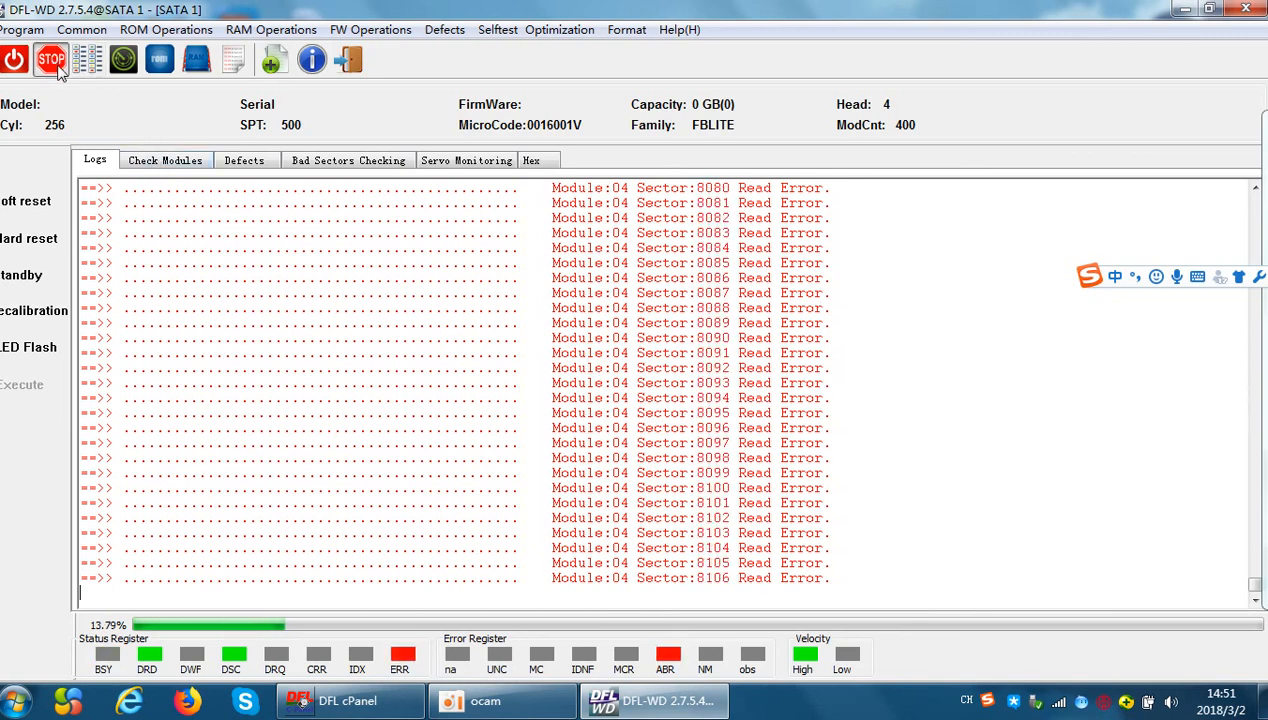
{"action": "left_click", "coordinate": [178, 165]}
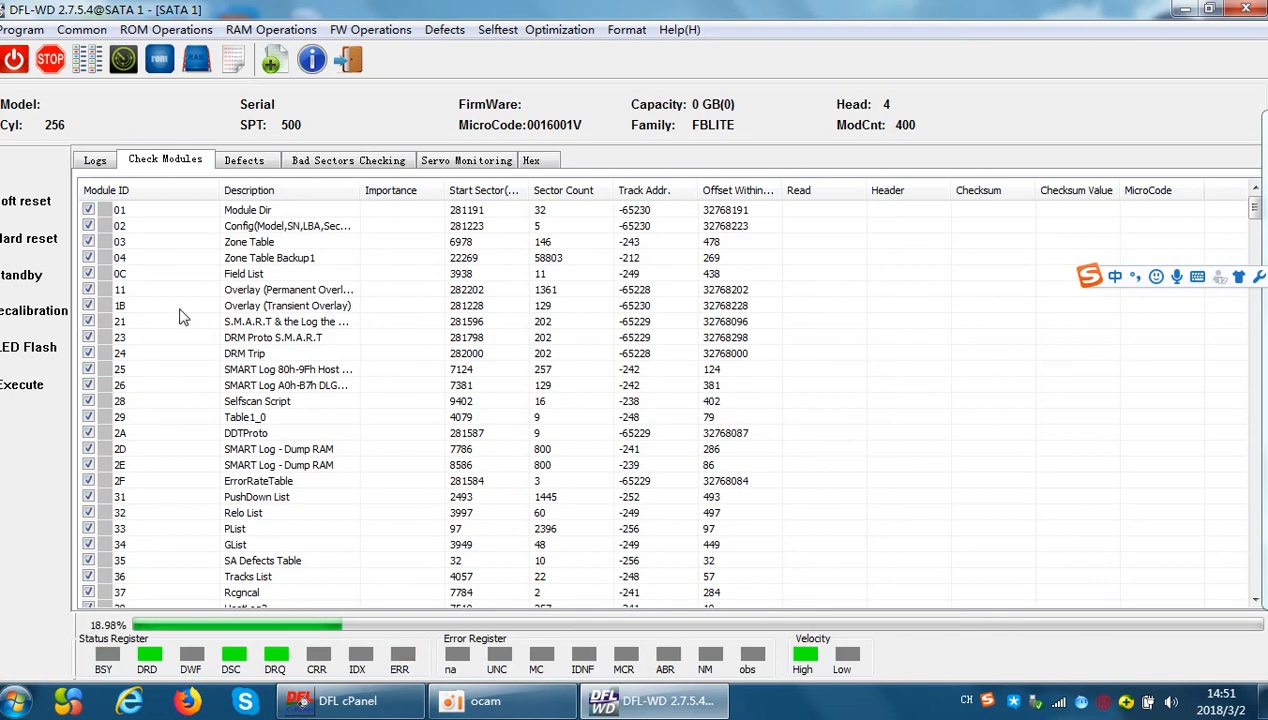
{"action": "left_click", "coordinate": [100, 162]}
{"action": "left_click", "coordinate": [152, 164]}
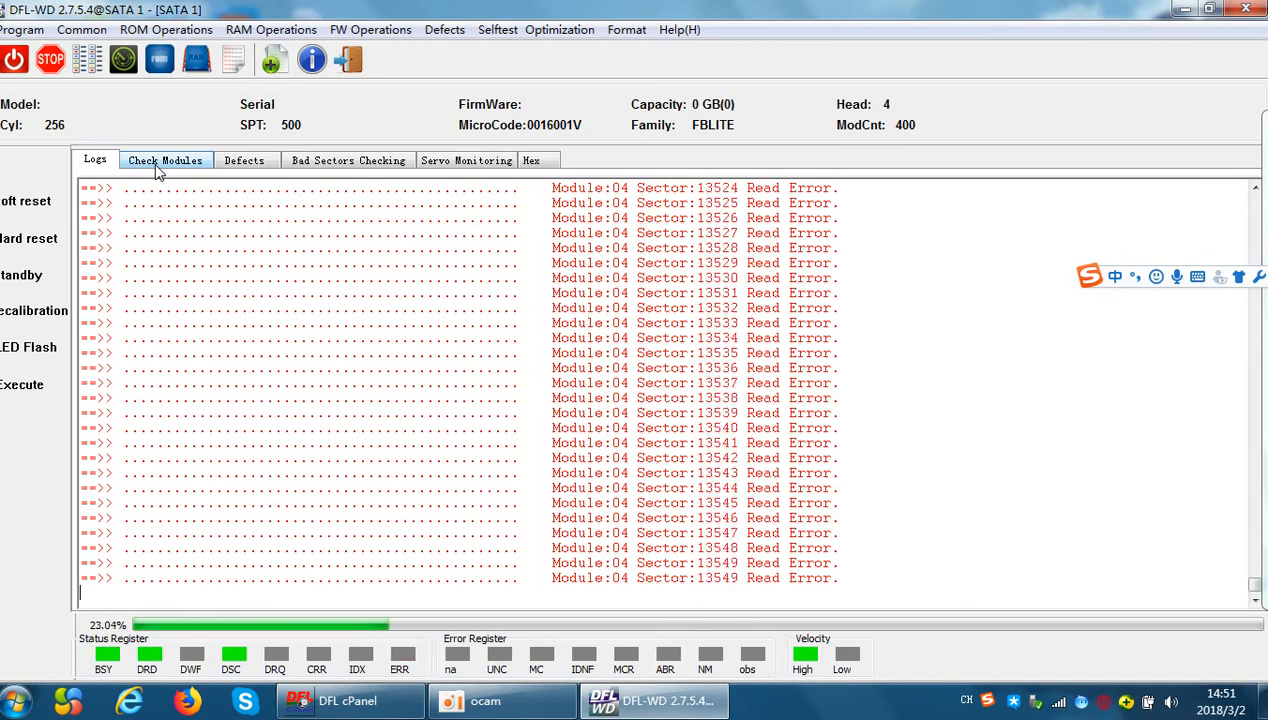
{"action": "left_click", "coordinate": [55, 64]}
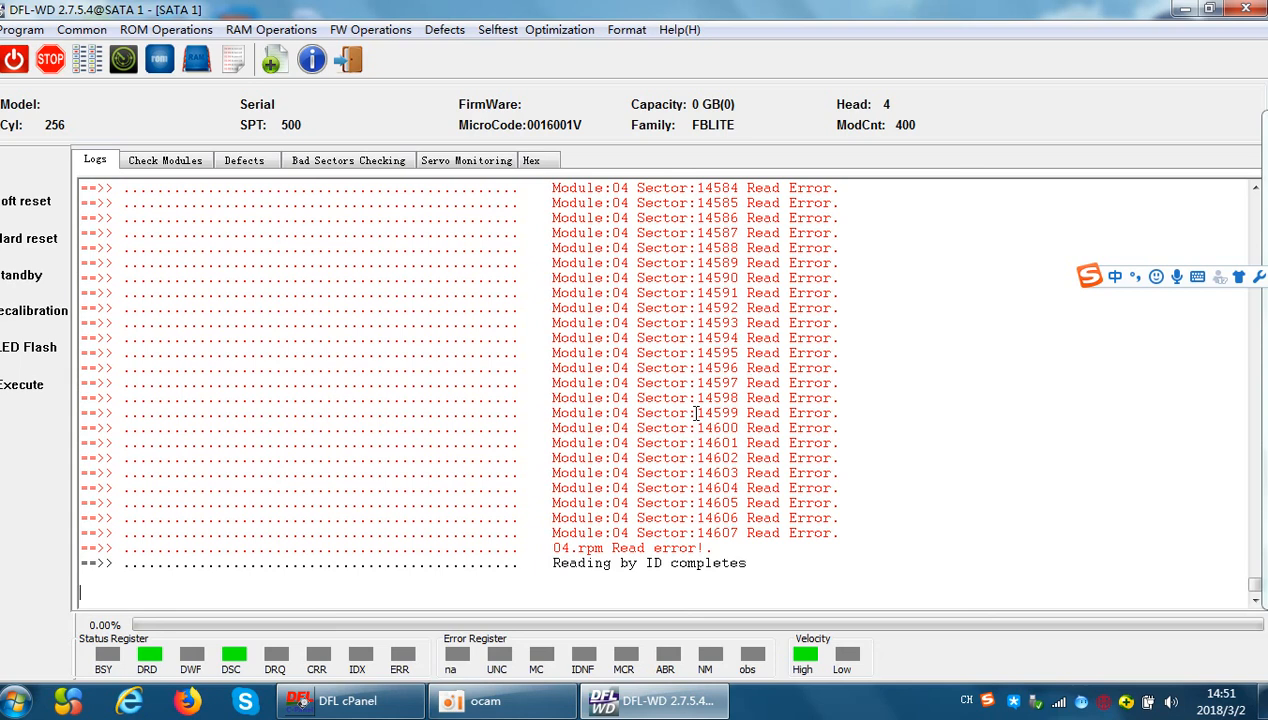
{"action": "left_click", "coordinate": [165, 160]}
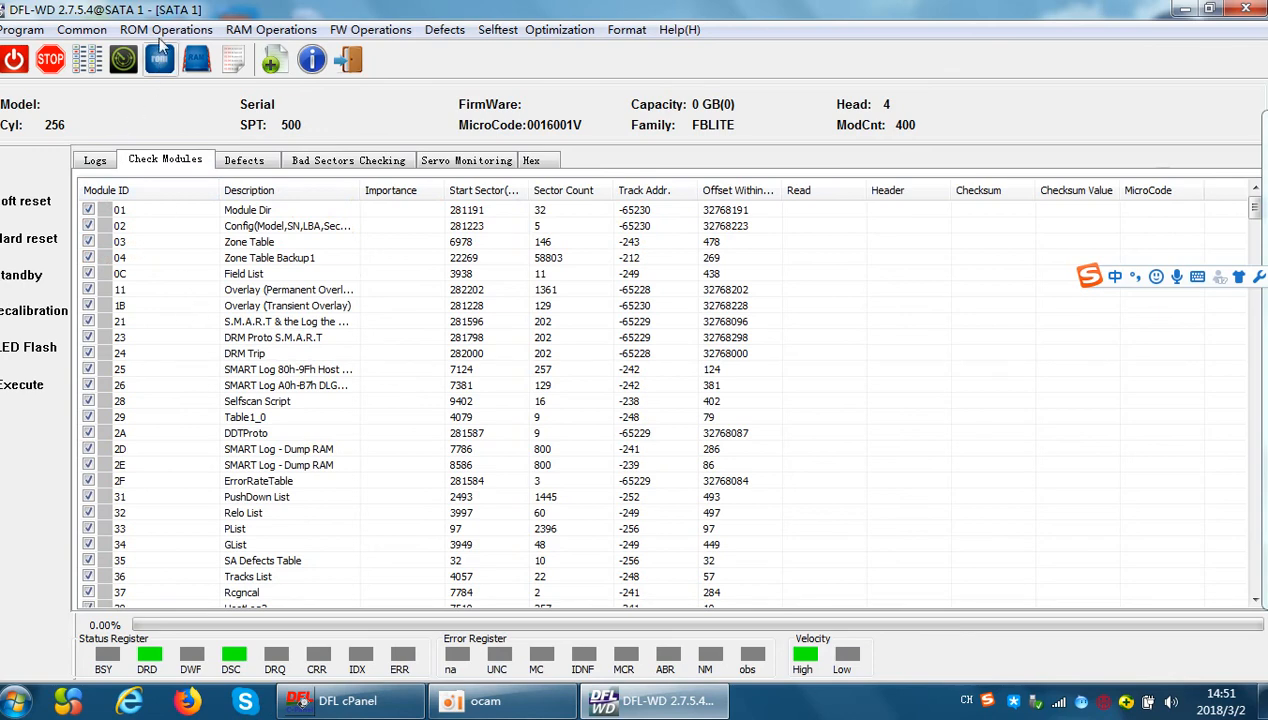
Start Auto load ATA and browse to the DFL PROGS folder under Program Files (x86) as the source
{"action": "left_click", "coordinate": [84, 31]}
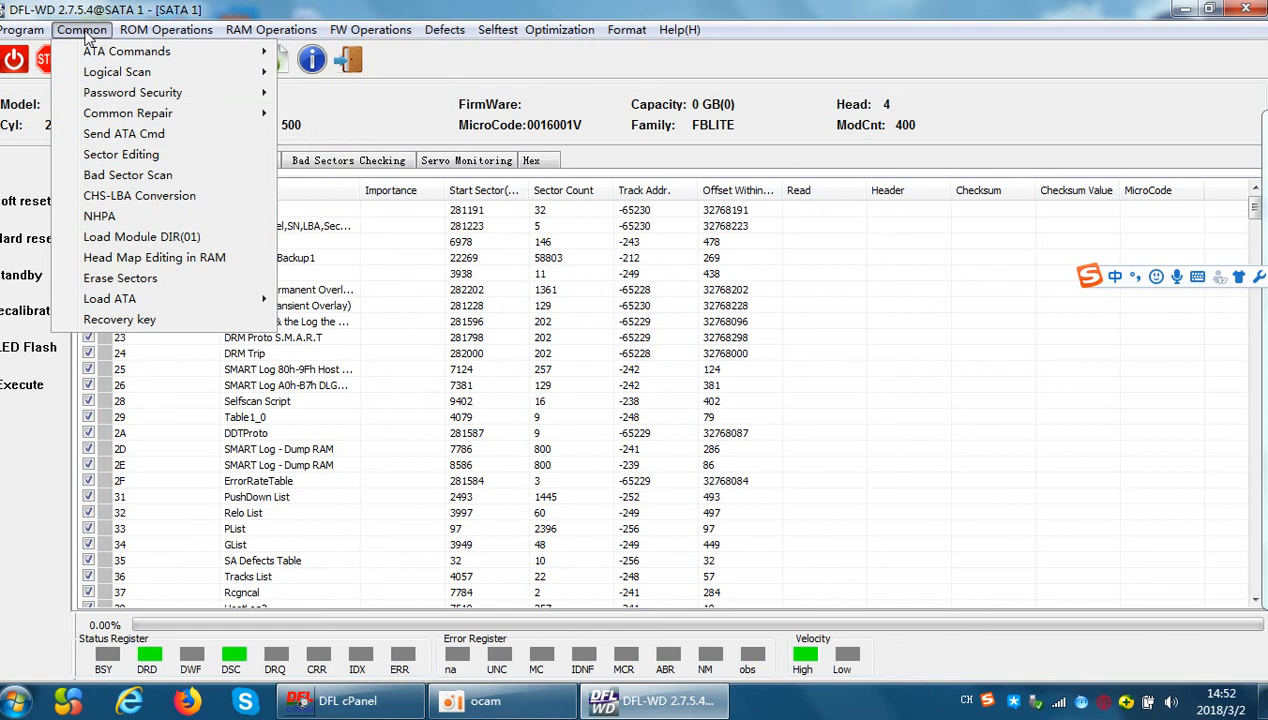
{"action": "mouse_move", "coordinate": [133, 302]}
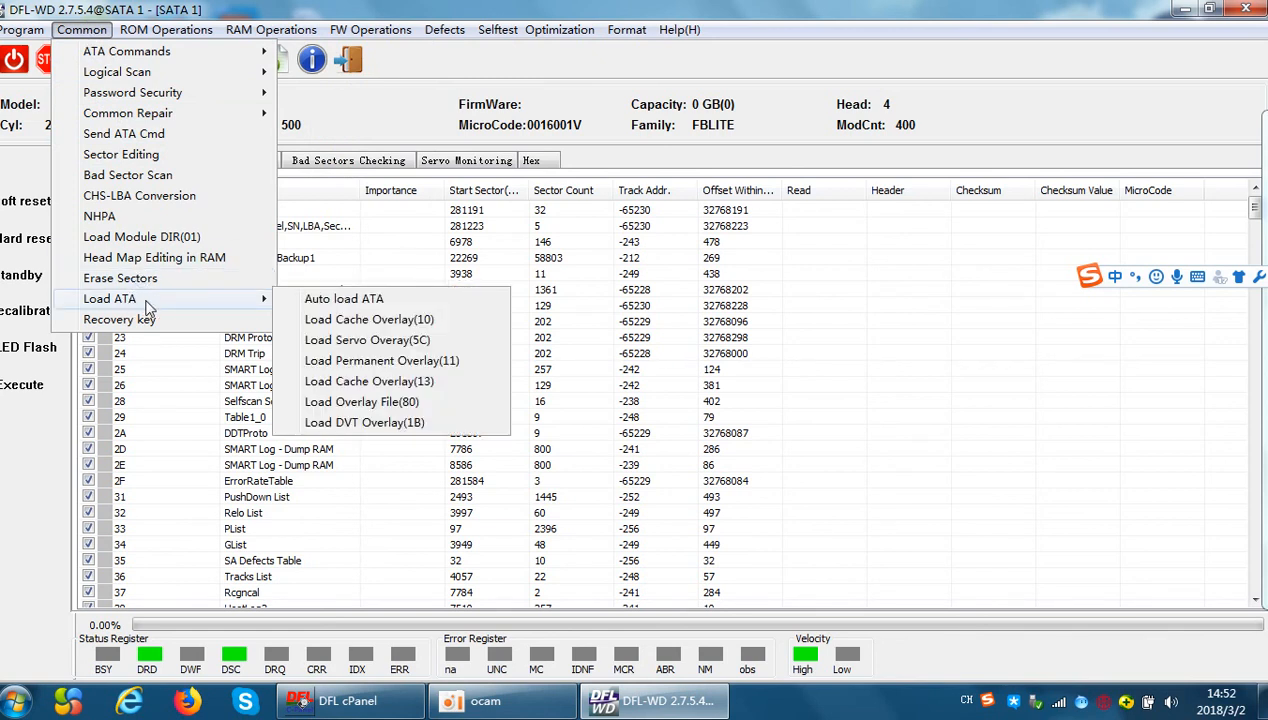
{"action": "left_click", "coordinate": [372, 300]}
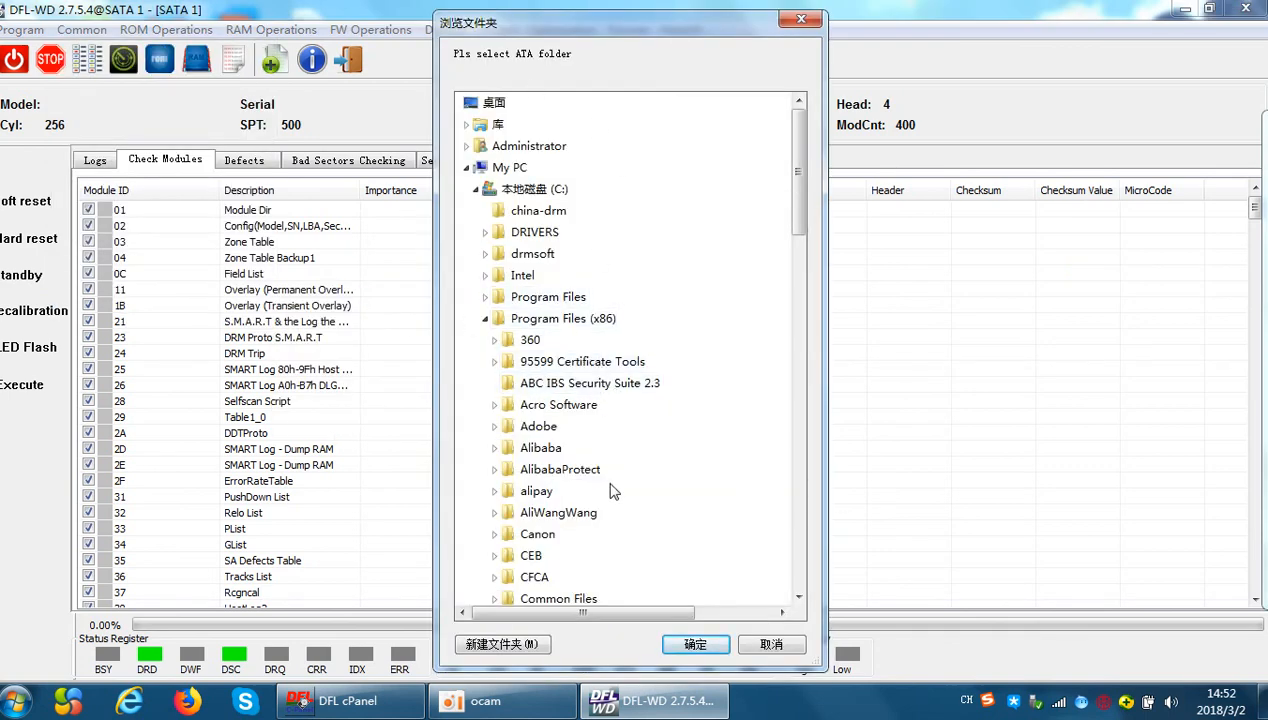
{"action": "left_click_drag", "start_coordinate": [588, 35], "coordinate": [337, 8]}
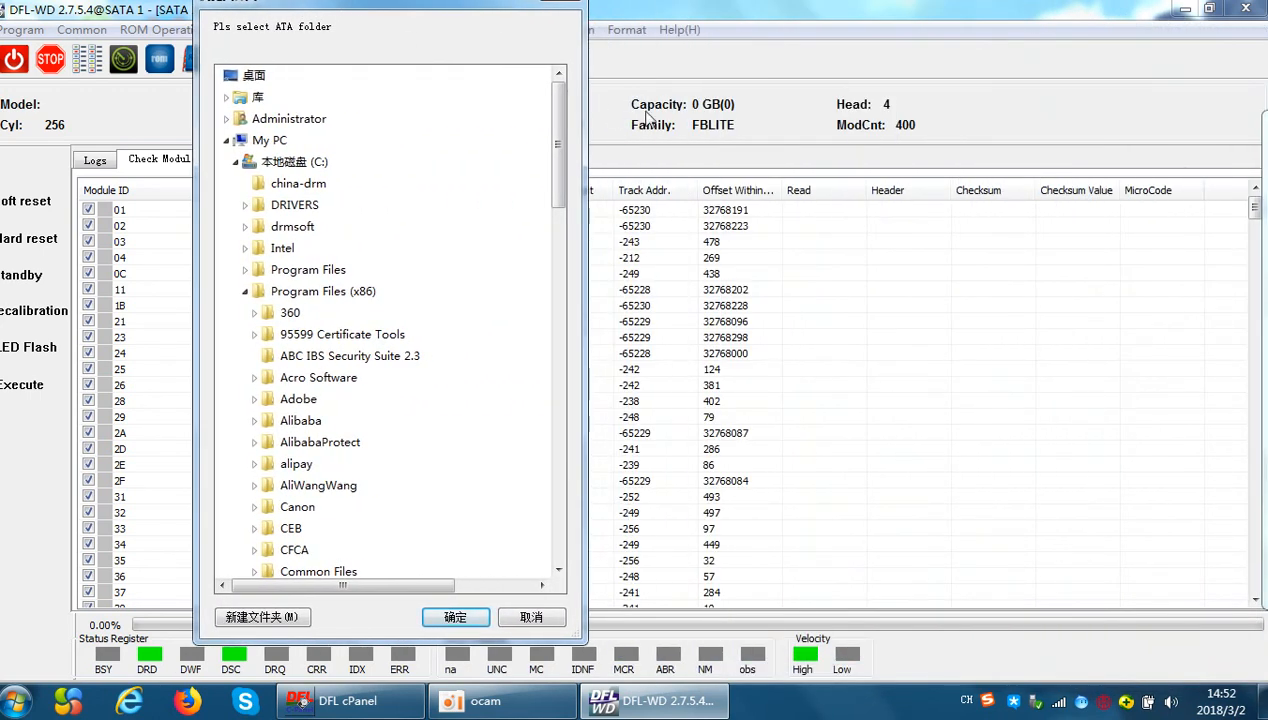
{"action": "left_click", "coordinate": [312, 466]}
{"action": "scroll", "coordinate": [371, 466], "scroll_direction": "down", "scroll_amount": 3}
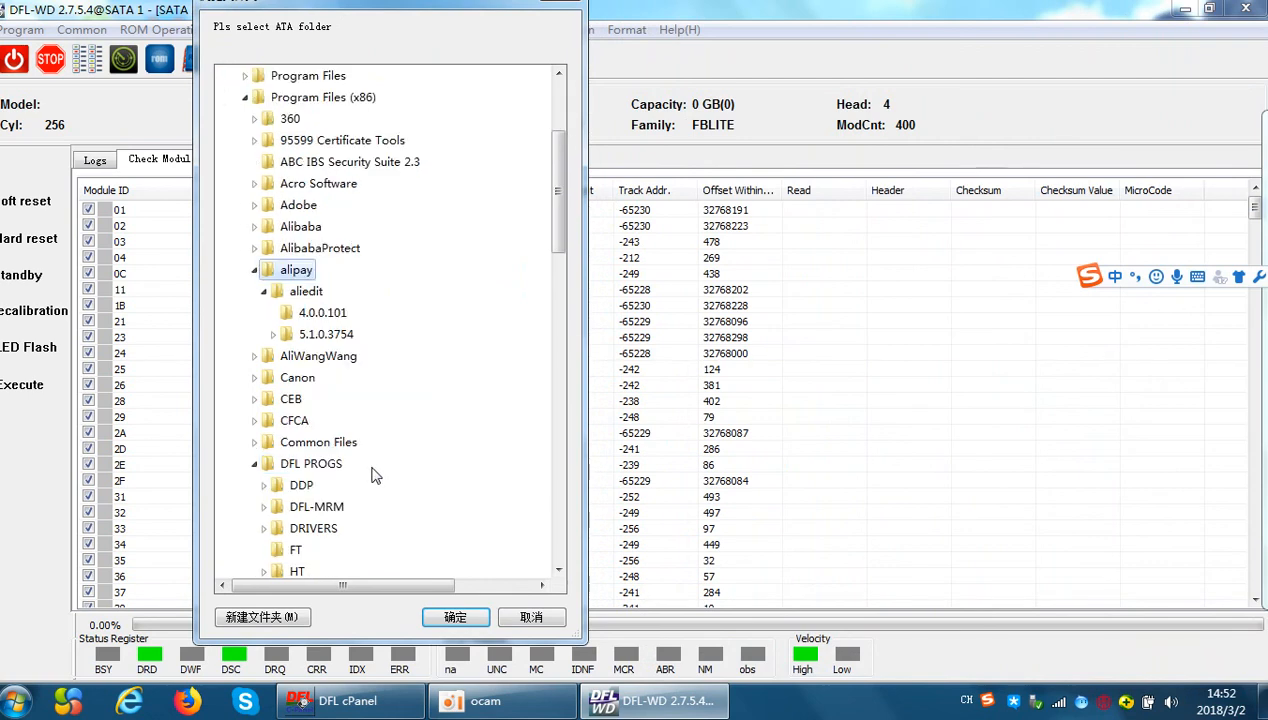
{"action": "left_click", "coordinate": [332, 465]}
{"action": "scroll", "coordinate": [360, 470], "scroll_direction": "down", "scroll_amount": 1}
{"action": "scroll", "coordinate": [363, 478], "scroll_direction": "down", "scroll_amount": 1}
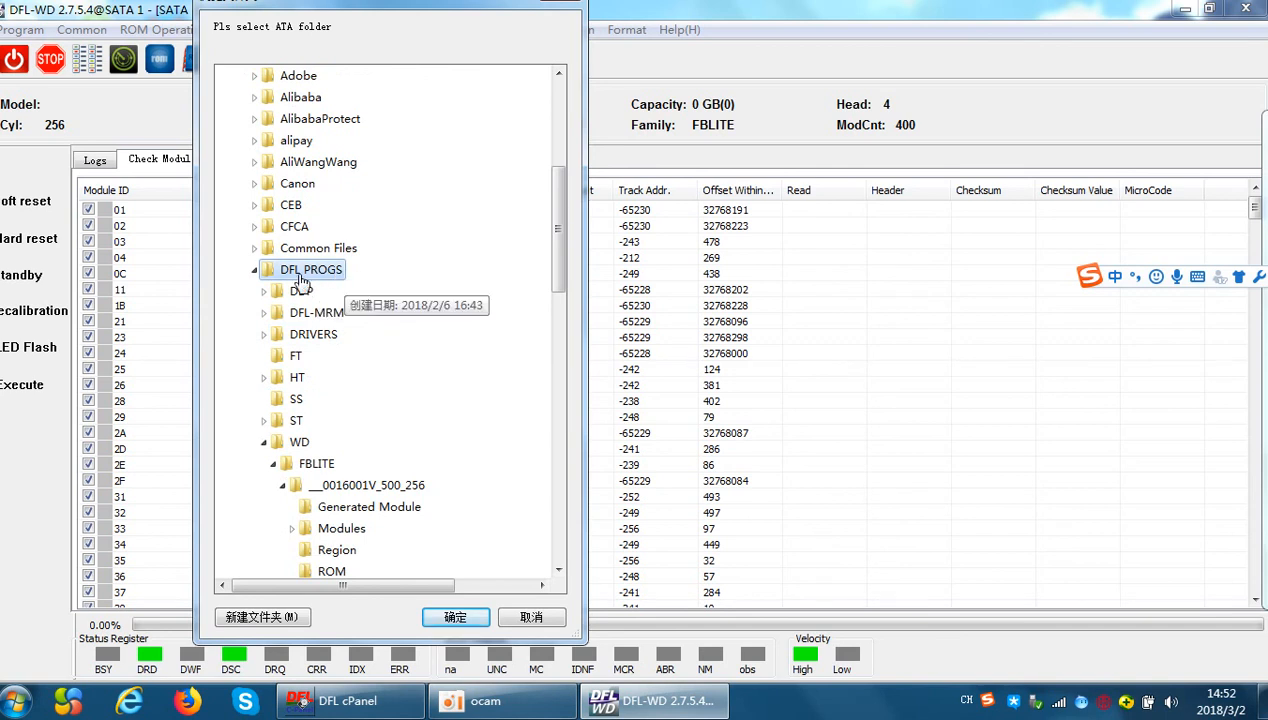
Load the ATA overlays from the Modules folder of WD\FBLITE\___0016001V_500_256 and accept the completed load
{"action": "scroll", "coordinate": [320, 354], "scroll_direction": "down", "scroll_amount": 1}
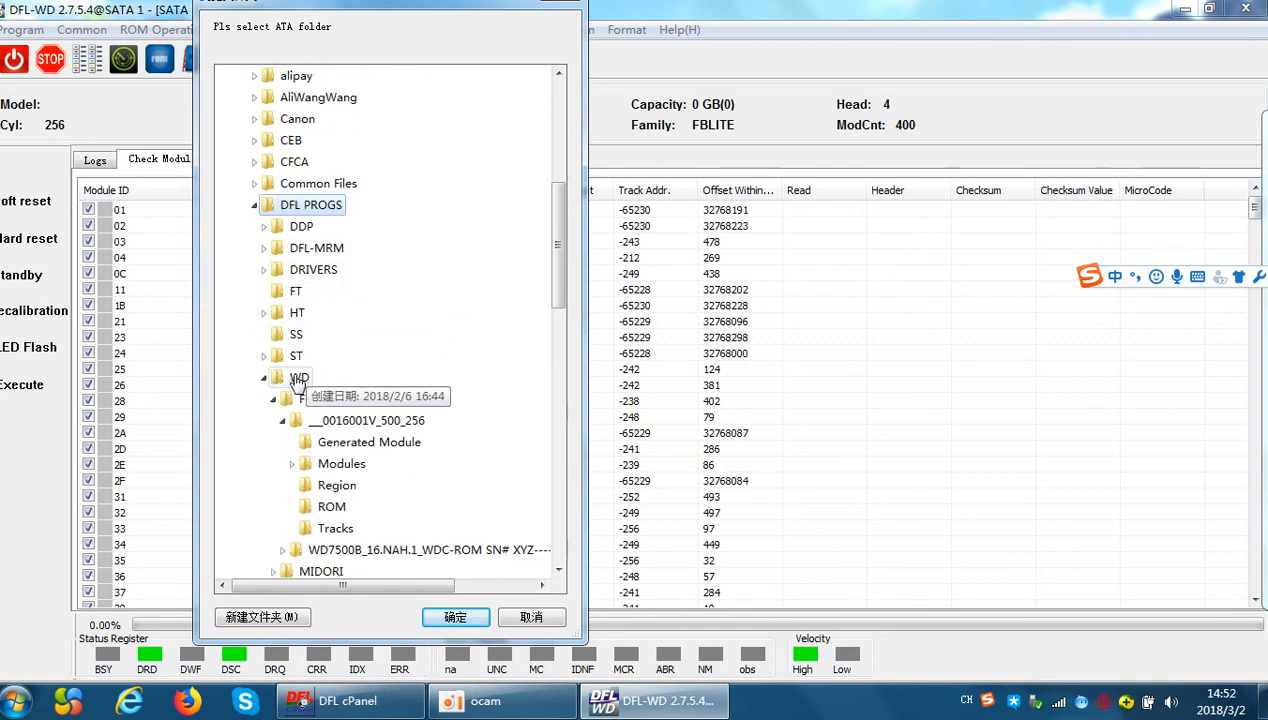
{"action": "left_click", "coordinate": [318, 400]}
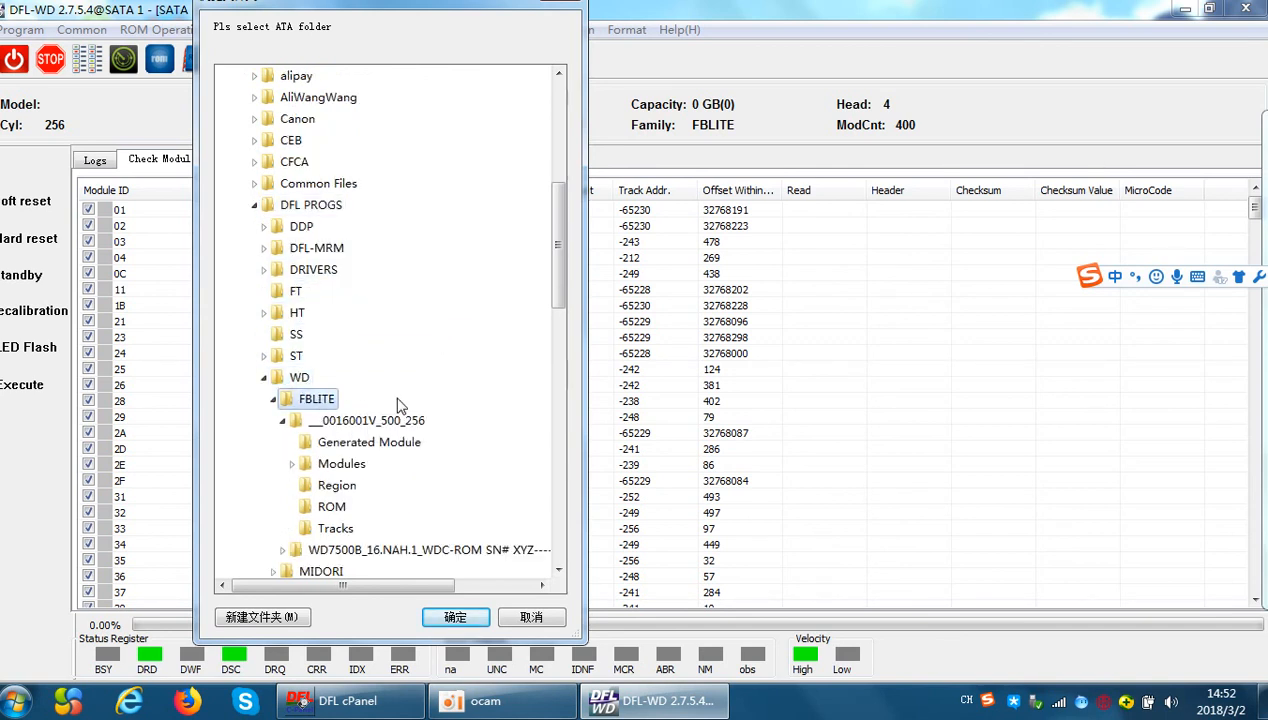
{"action": "scroll", "coordinate": [390, 405], "scroll_direction": "down", "scroll_amount": 2}
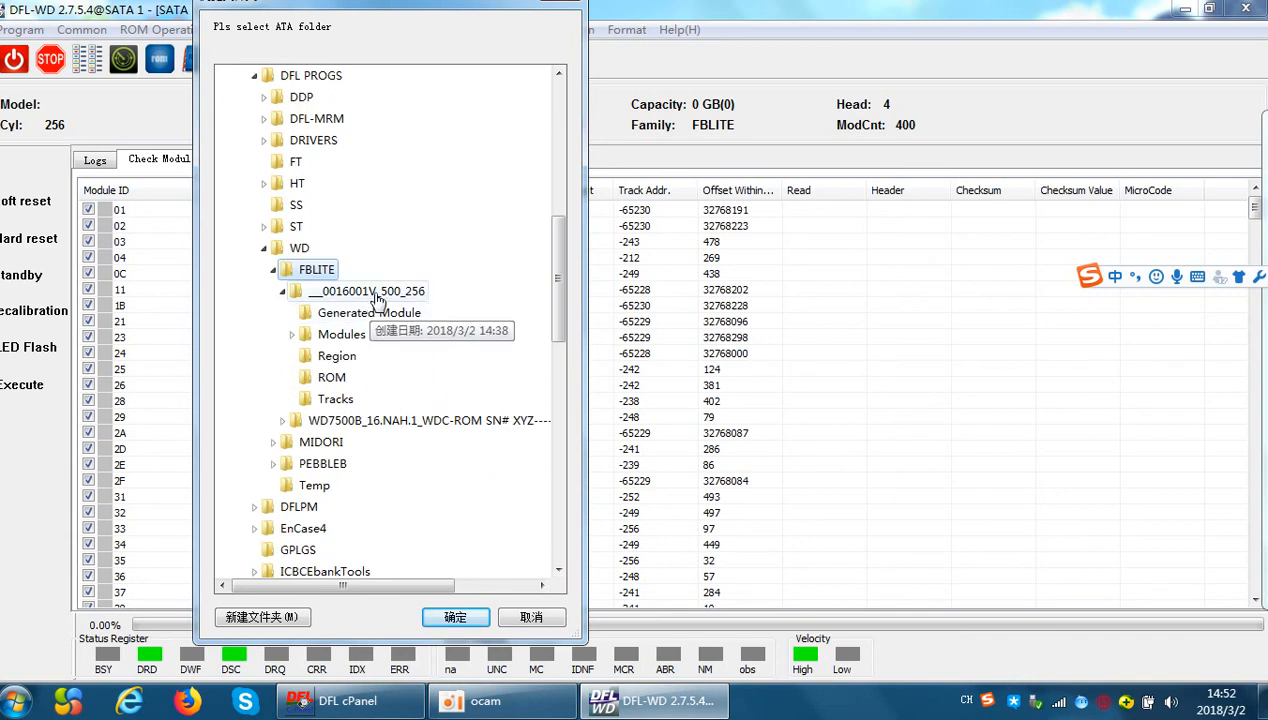
{"action": "left_click", "coordinate": [330, 292]}
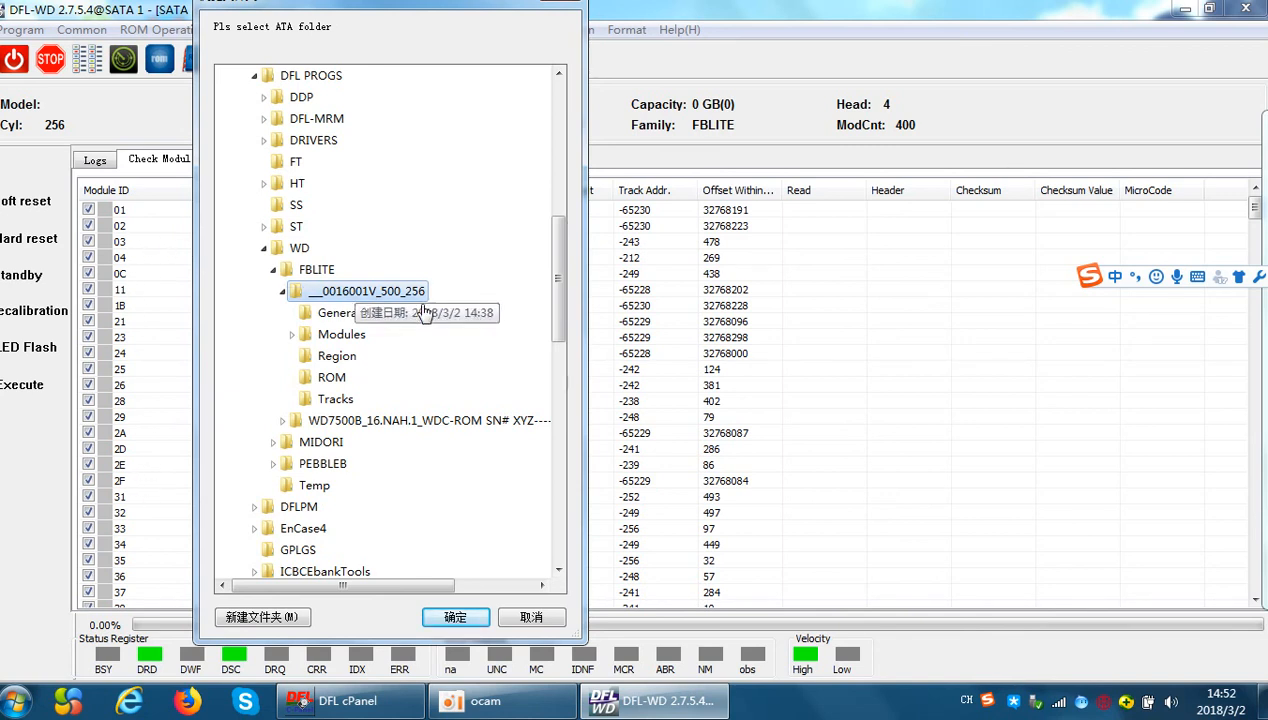
{"action": "double_click", "coordinate": [360, 339]}
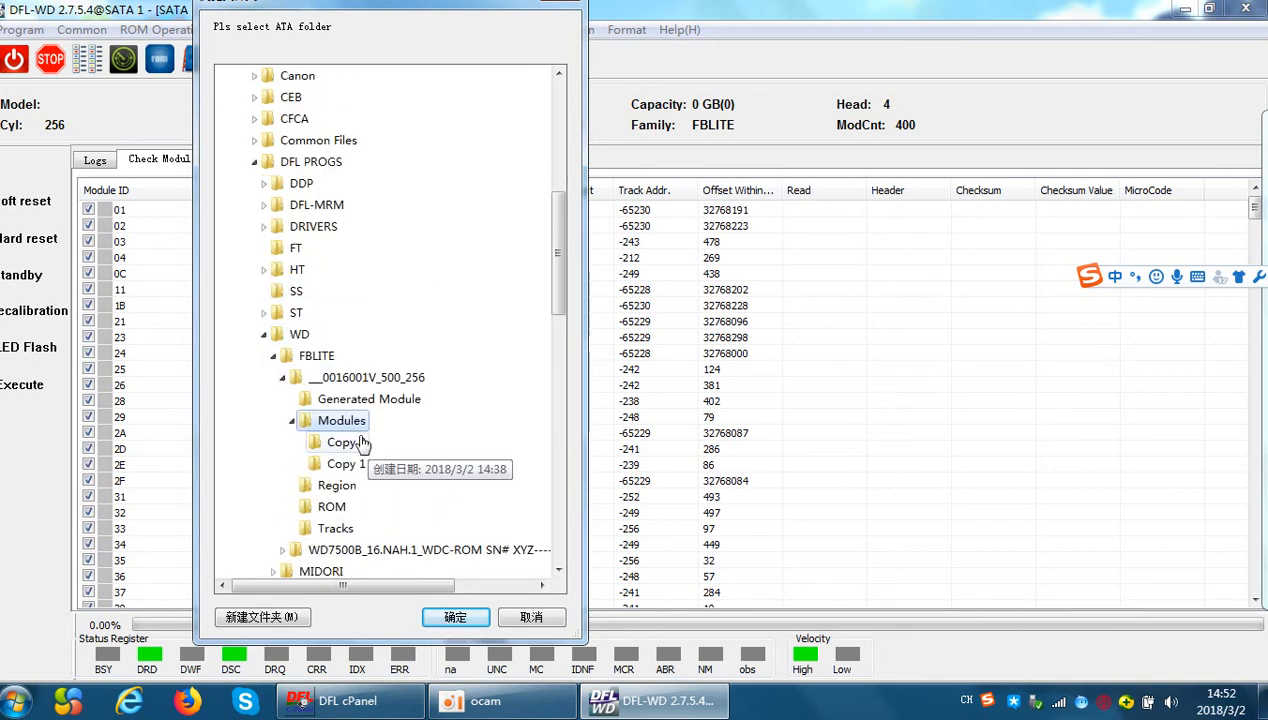
{"action": "left_click", "coordinate": [456, 617]}
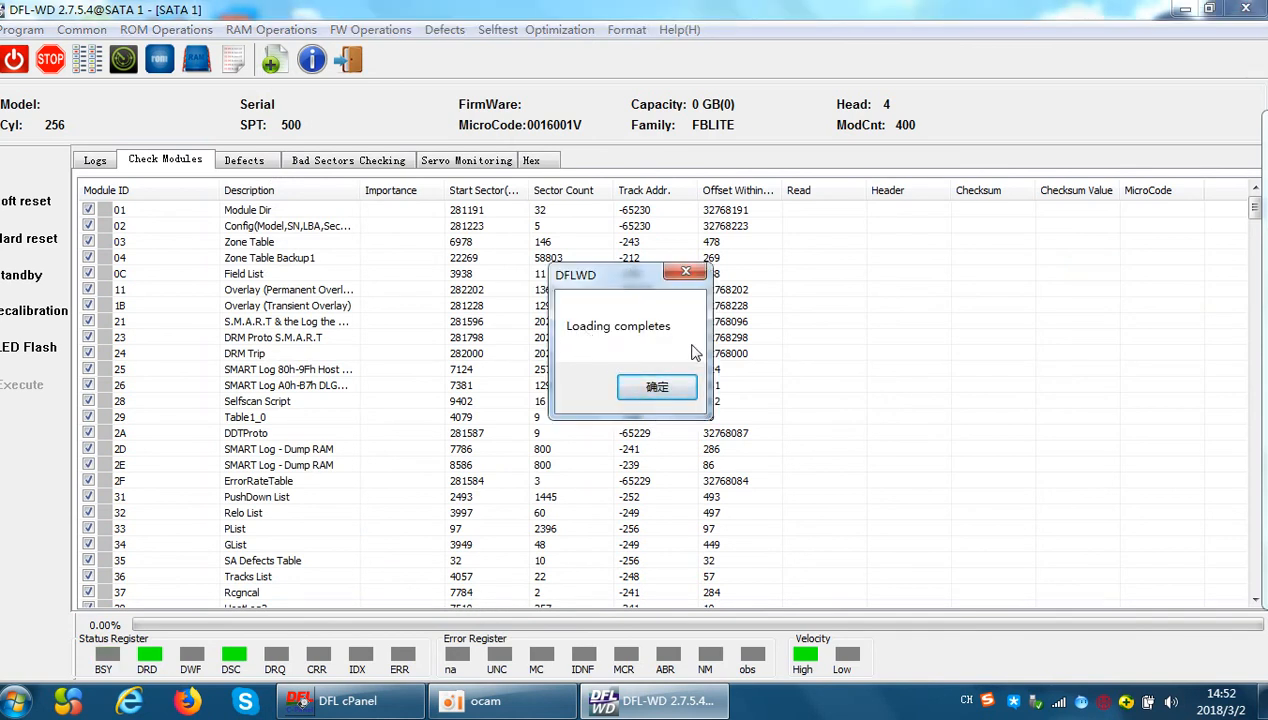
{"action": "left_click", "coordinate": [657, 388]}
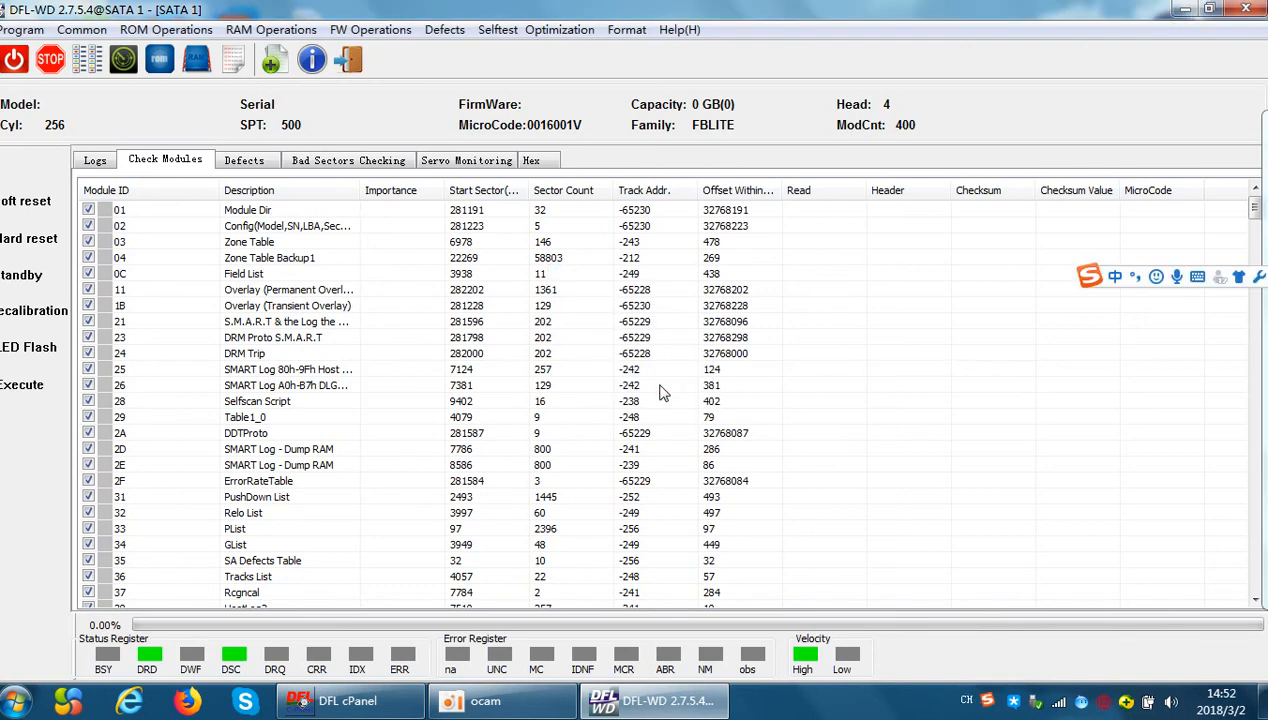
Review the overlay loading log and run the Check Modules test with reading by ID
{"action": "left_click", "coordinate": [86, 162]}
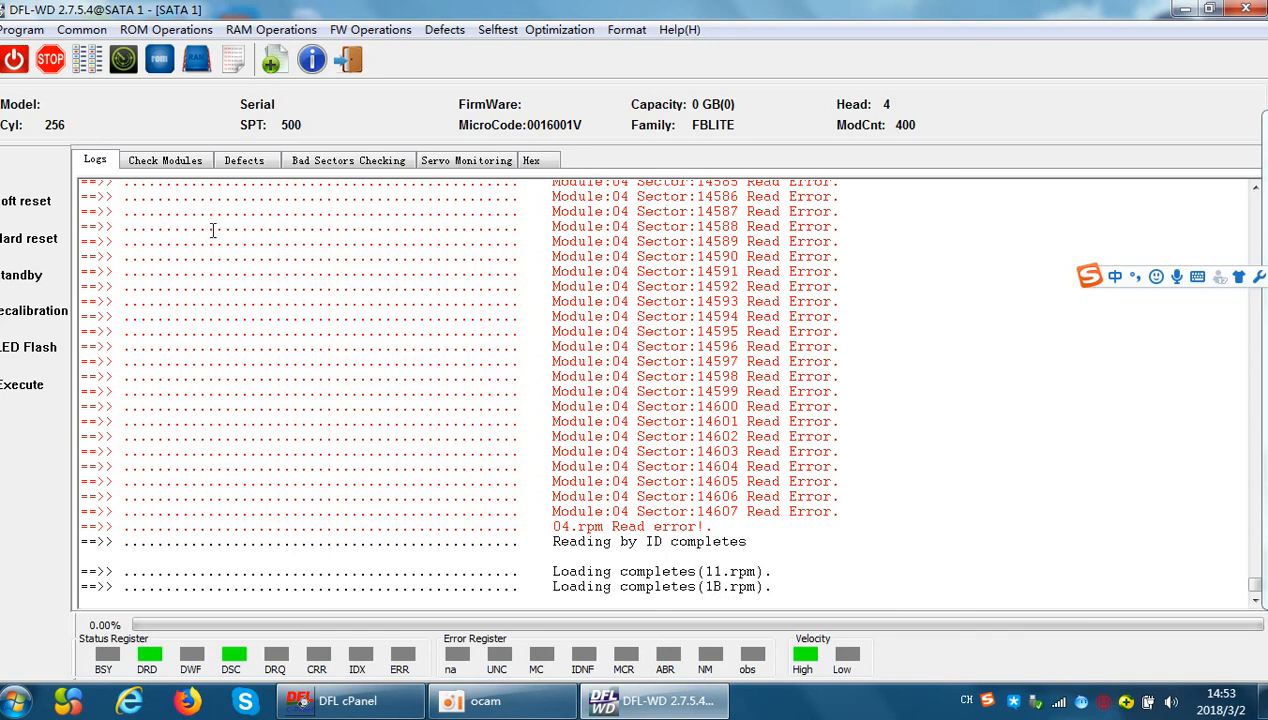
{"action": "left_click", "coordinate": [145, 161]}
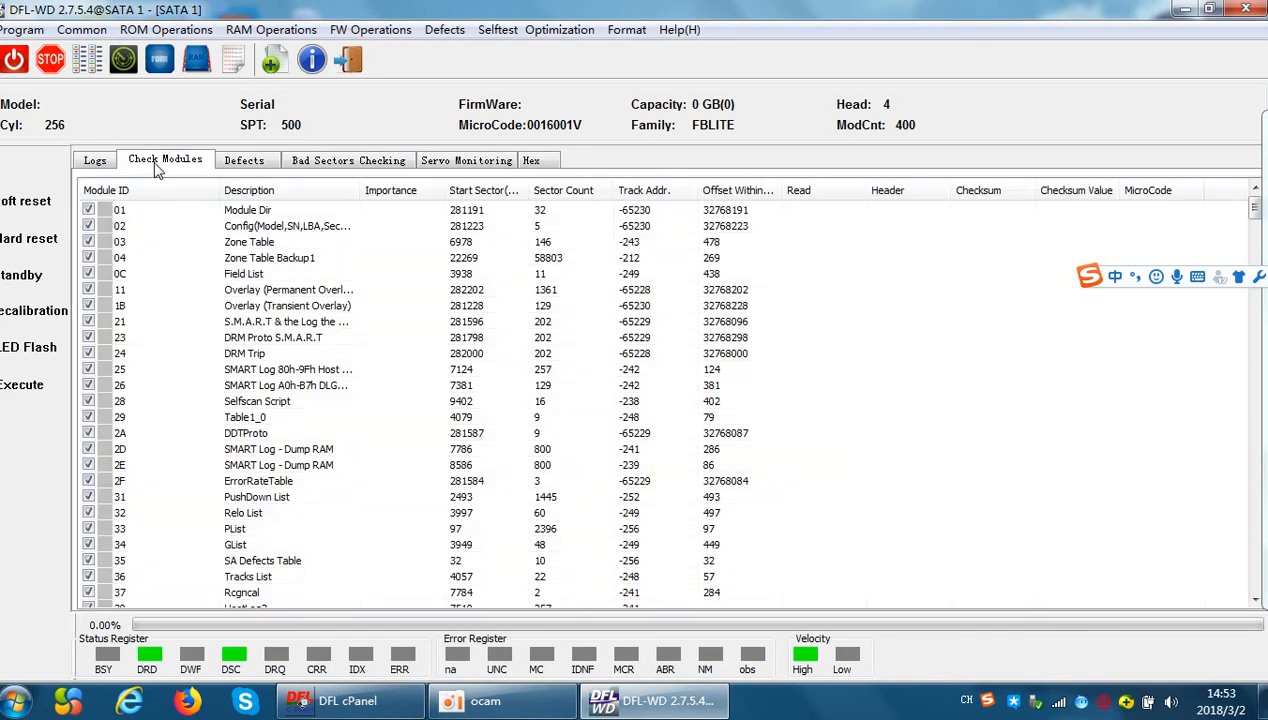
{"action": "left_click", "coordinate": [355, 30]}
{"action": "mouse_move", "coordinate": [347, 78]}
{"action": "mouse_move", "coordinate": [456, 59]}
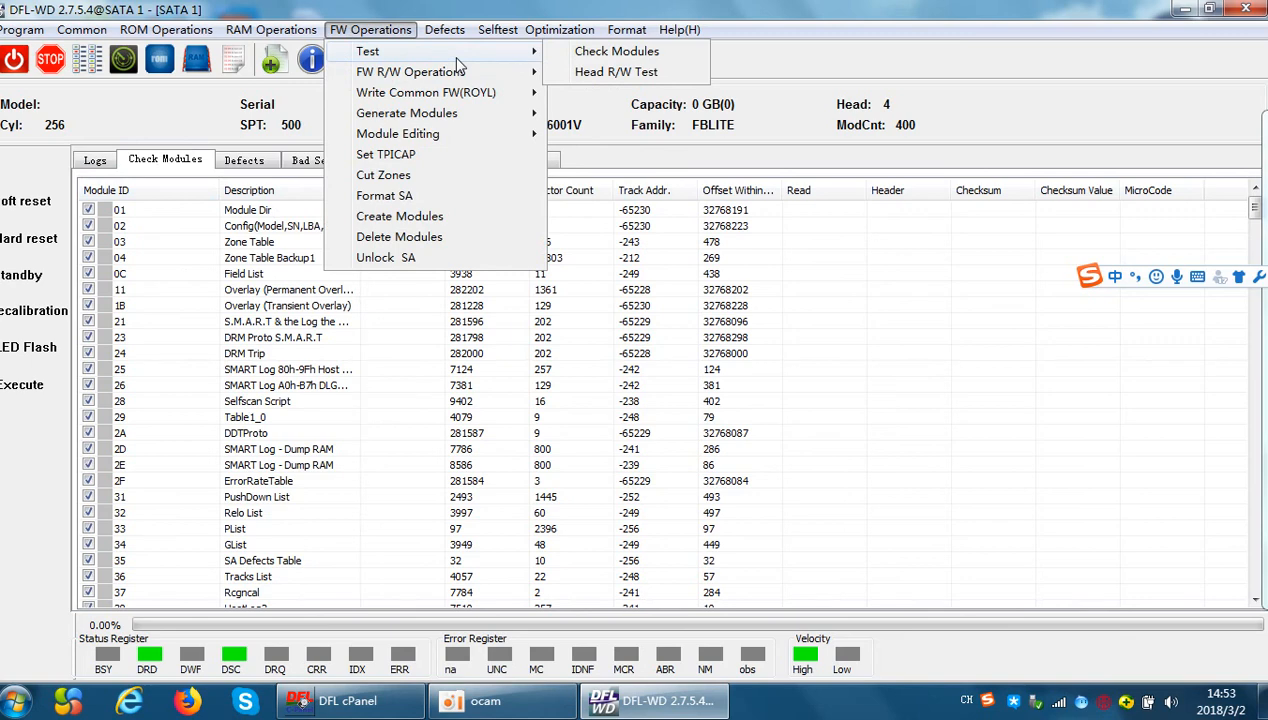
{"action": "left_click", "coordinate": [616, 58]}
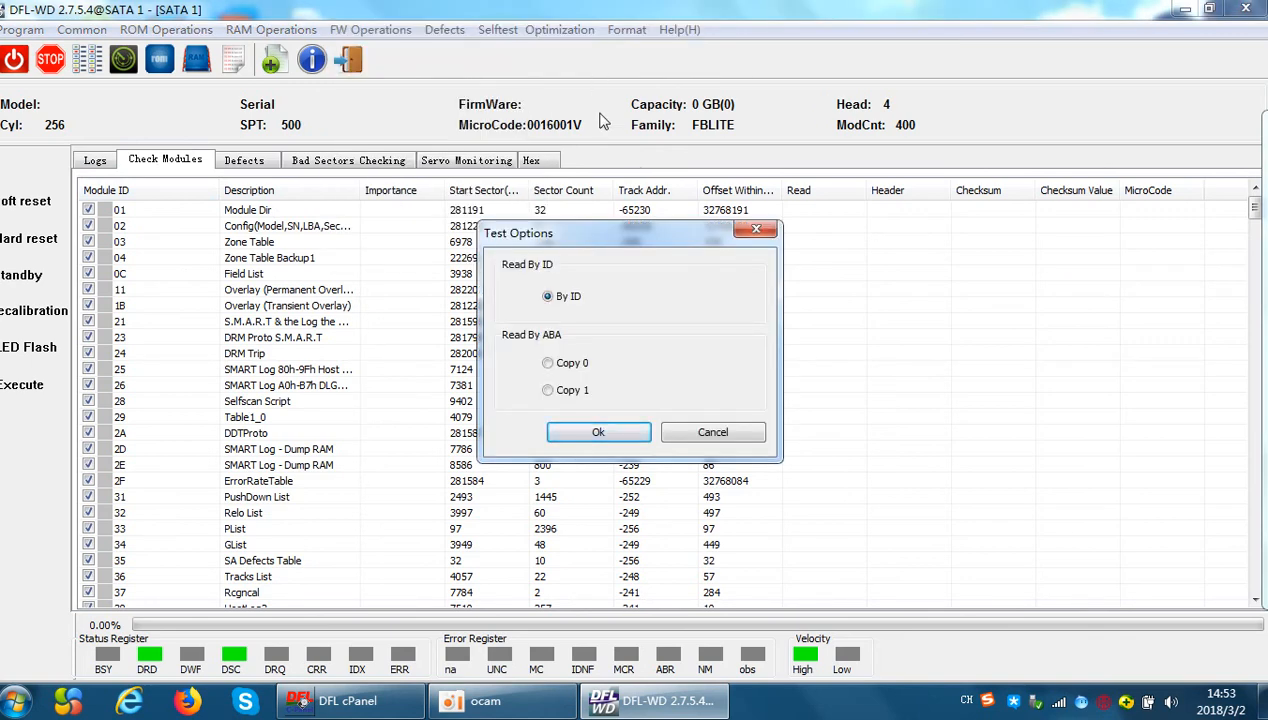
{"action": "left_click", "coordinate": [598, 432]}
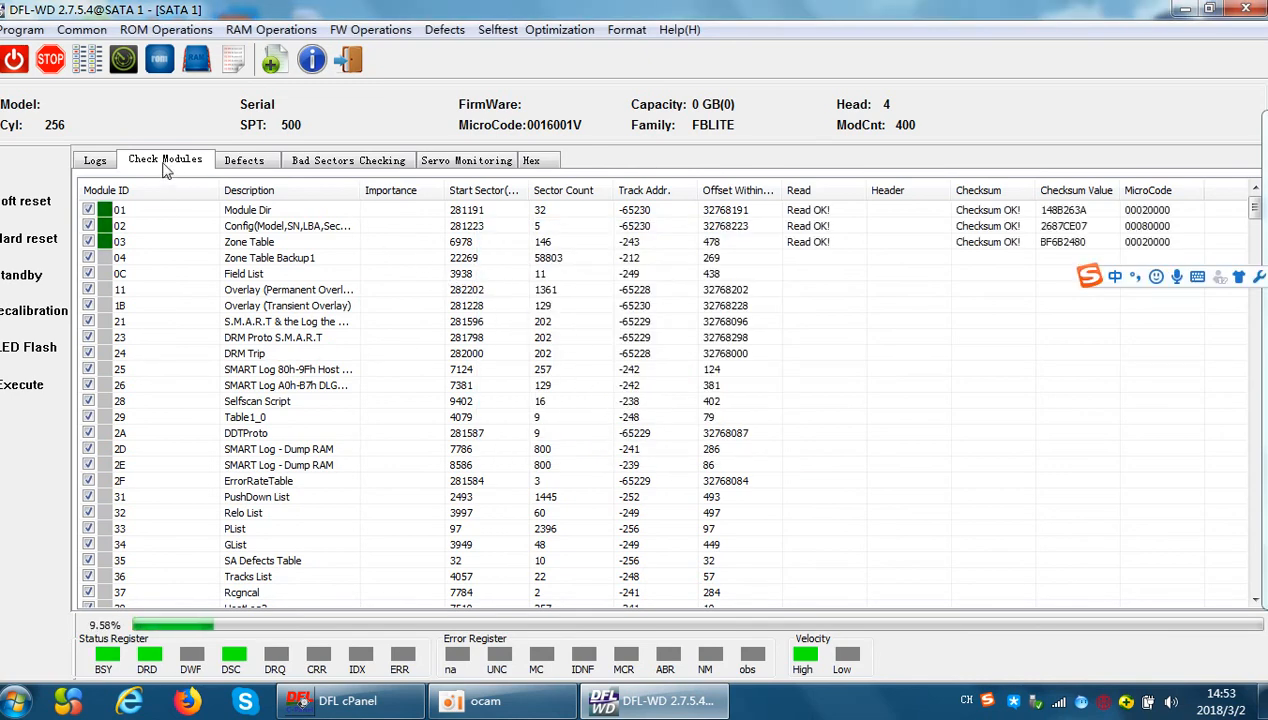
Examine the log for module read errors and overlay loading entries while the module check runs
{"action": "left_click", "coordinate": [100, 164]}
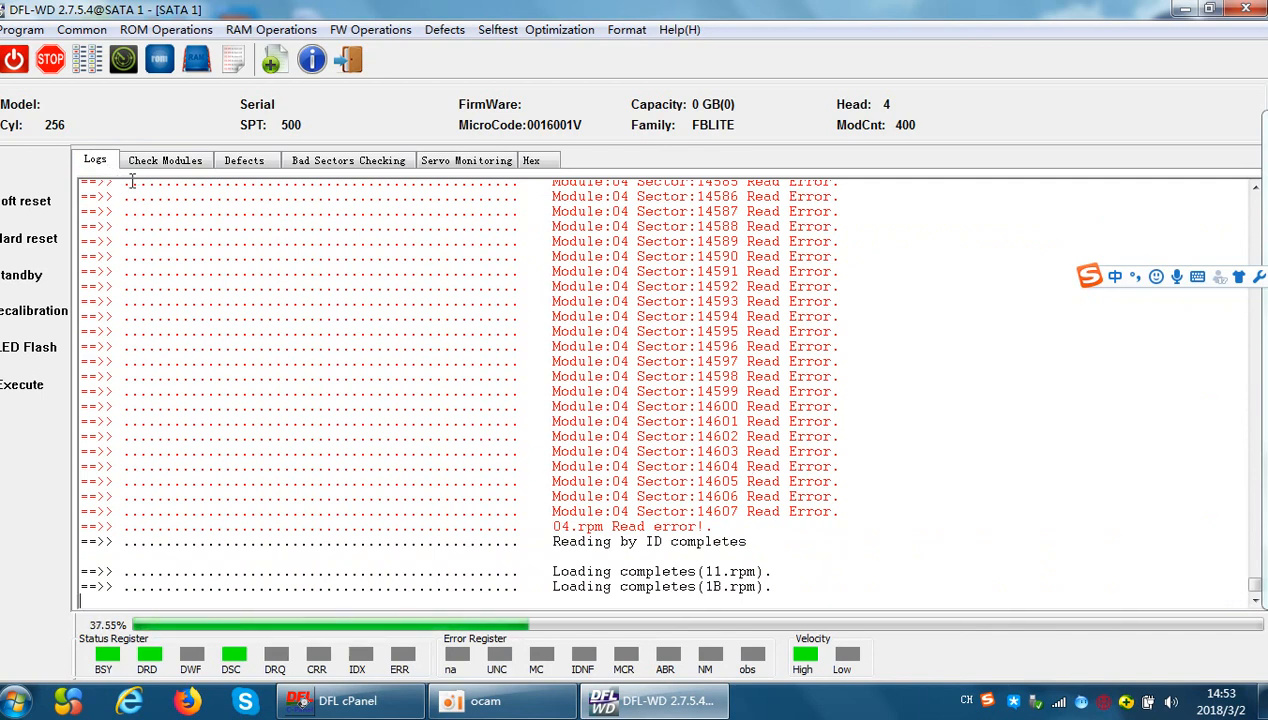
{"action": "left_click", "coordinate": [160, 163]}
{"action": "left_click", "coordinate": [93, 162]}
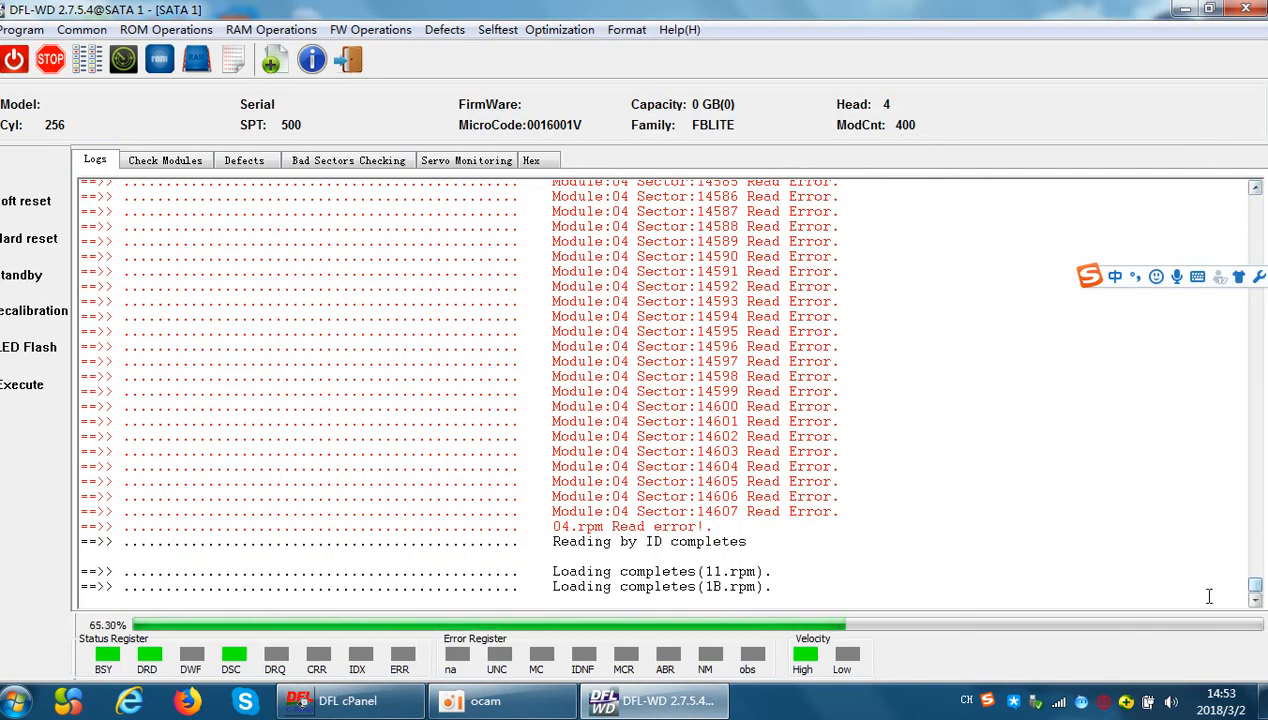
{"action": "scroll", "coordinate": [908, 525], "scroll_direction": "up", "scroll_amount": 9}
{"action": "scroll", "coordinate": [926, 538], "scroll_direction": "up", "scroll_amount": 10}
{"action": "scroll", "coordinate": [1005, 555], "scroll_direction": "down", "scroll_amount": 19}
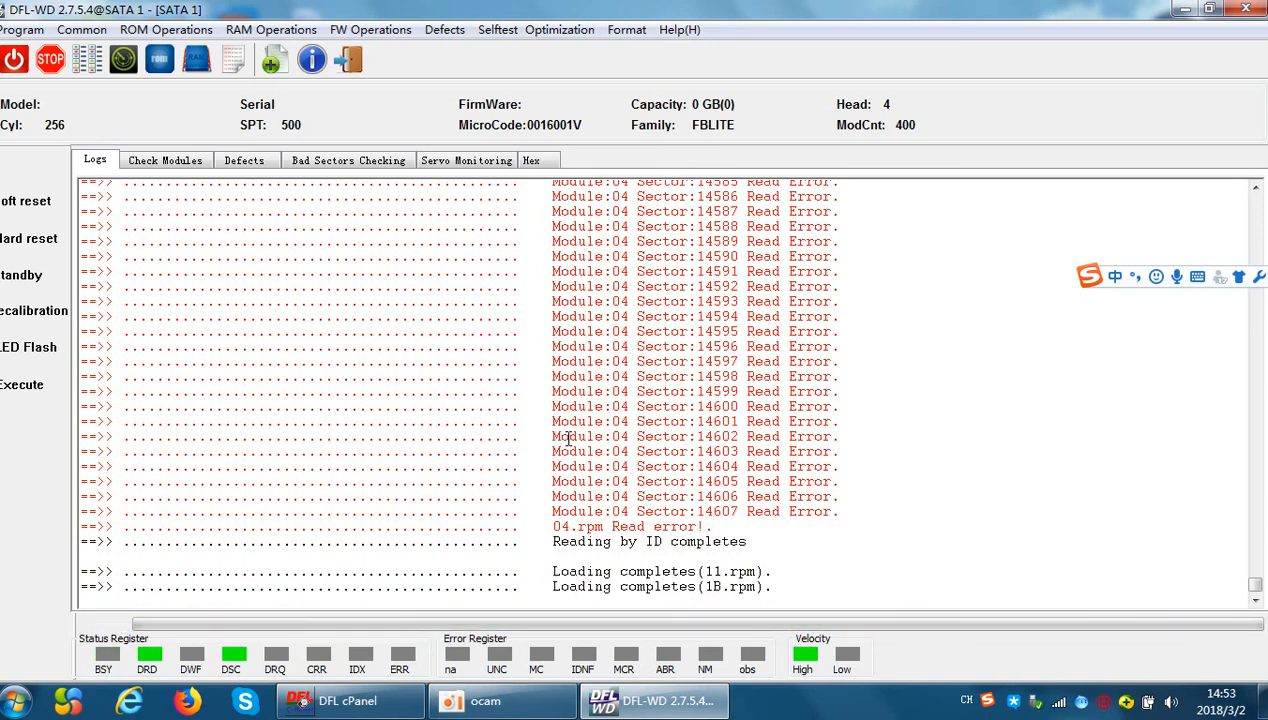
{"action": "scroll", "coordinate": [562, 434], "scroll_direction": "up", "scroll_amount": 3}
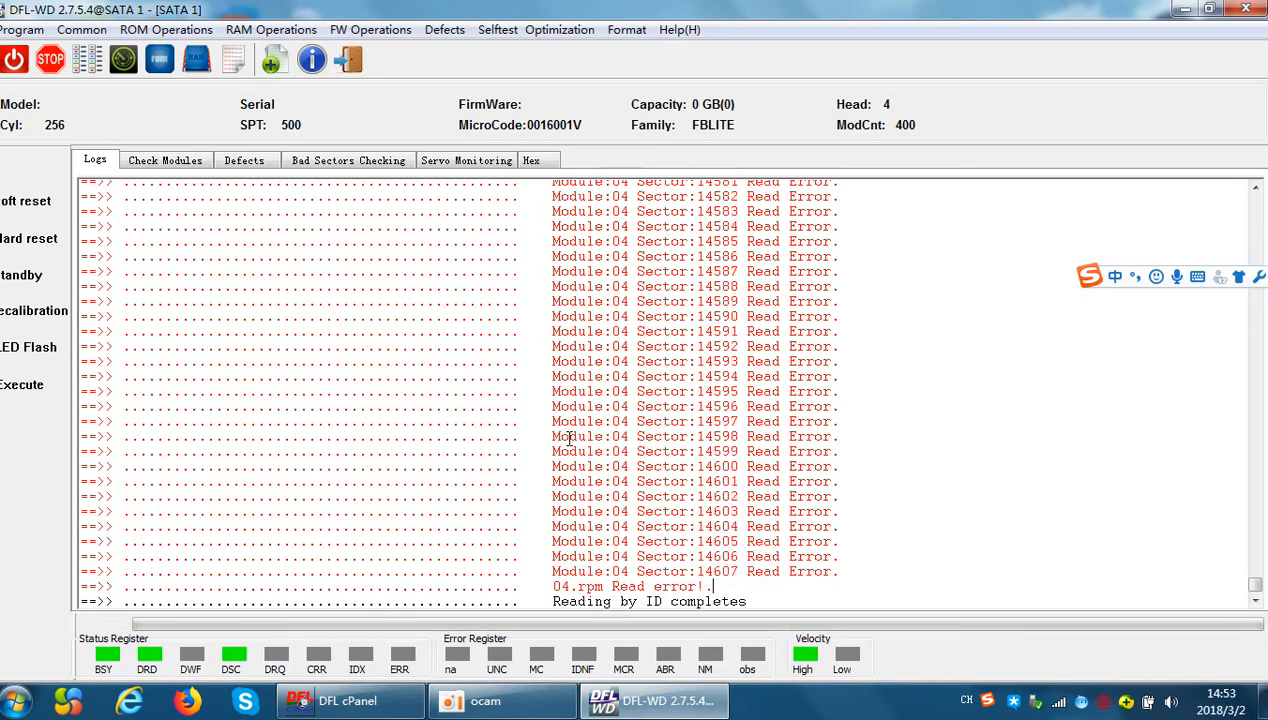
{"action": "left_click", "coordinate": [1254, 592]}
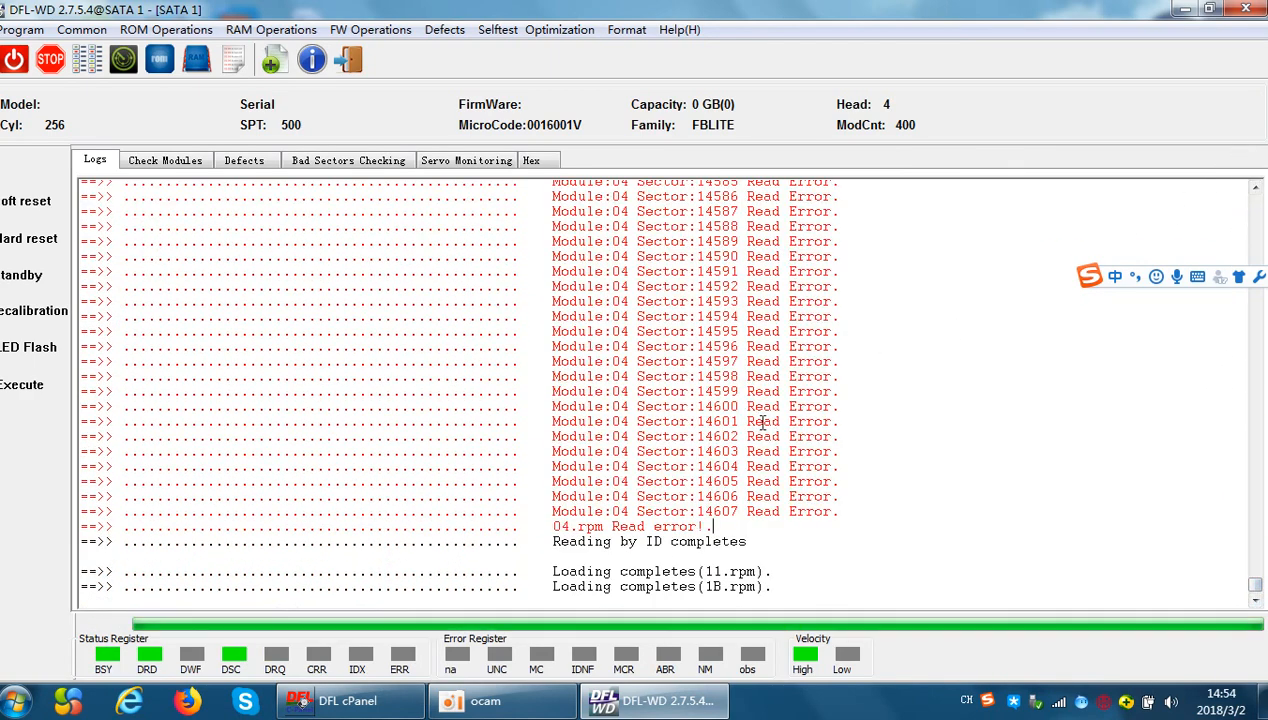
Clear all log entries, confirming the removal, and display the module check results
{"action": "right_click", "coordinate": [724, 338]}
{"action": "left_click", "coordinate": [762, 434]}
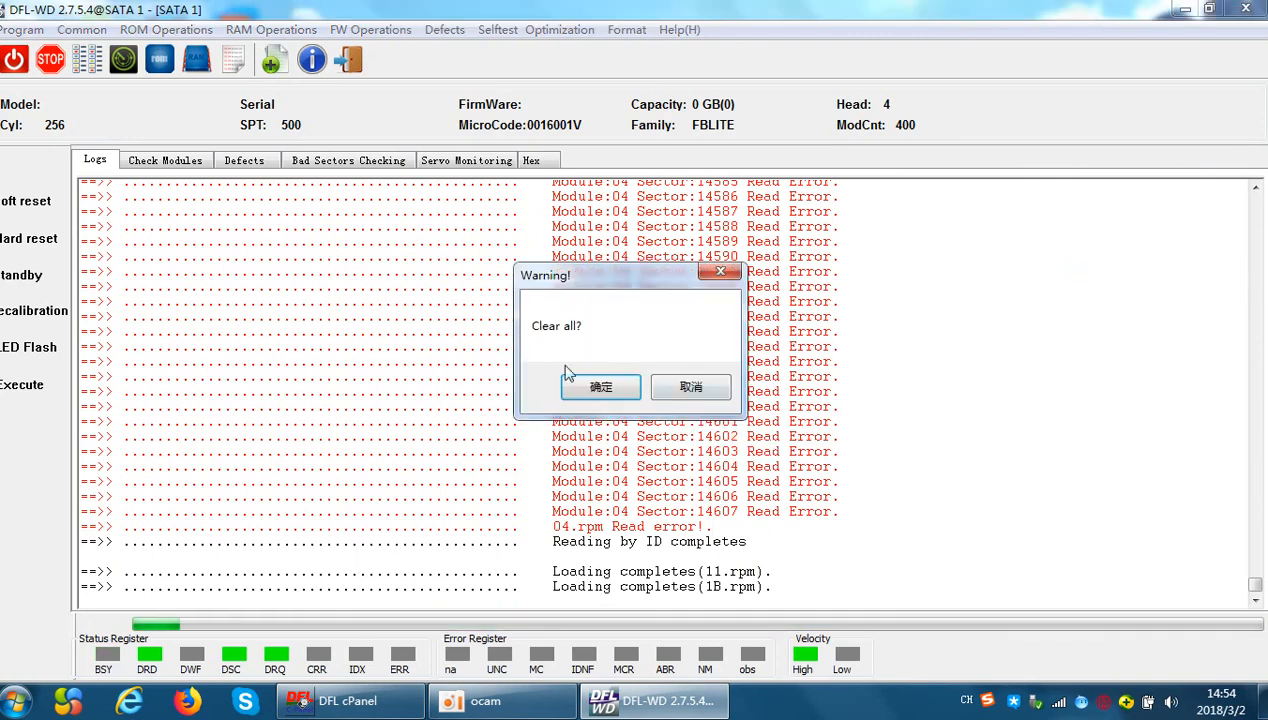
{"action": "left_click", "coordinate": [592, 384]}
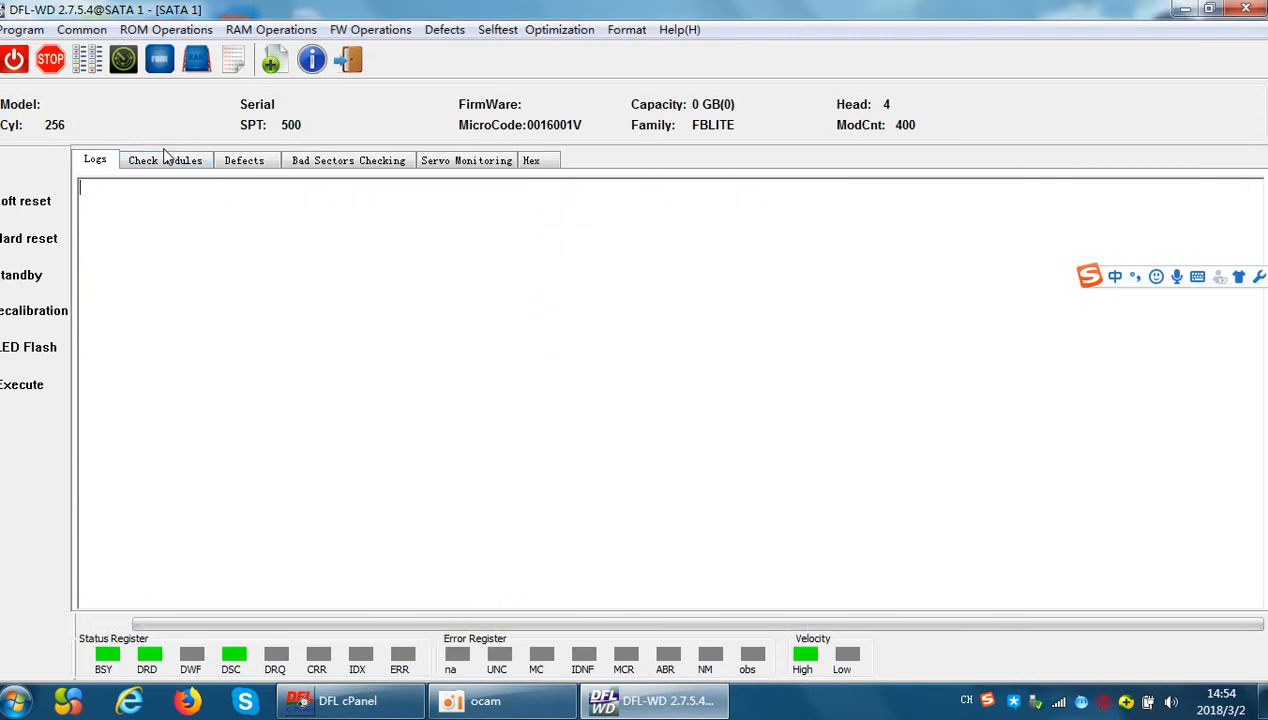
{"action": "left_click", "coordinate": [165, 158]}
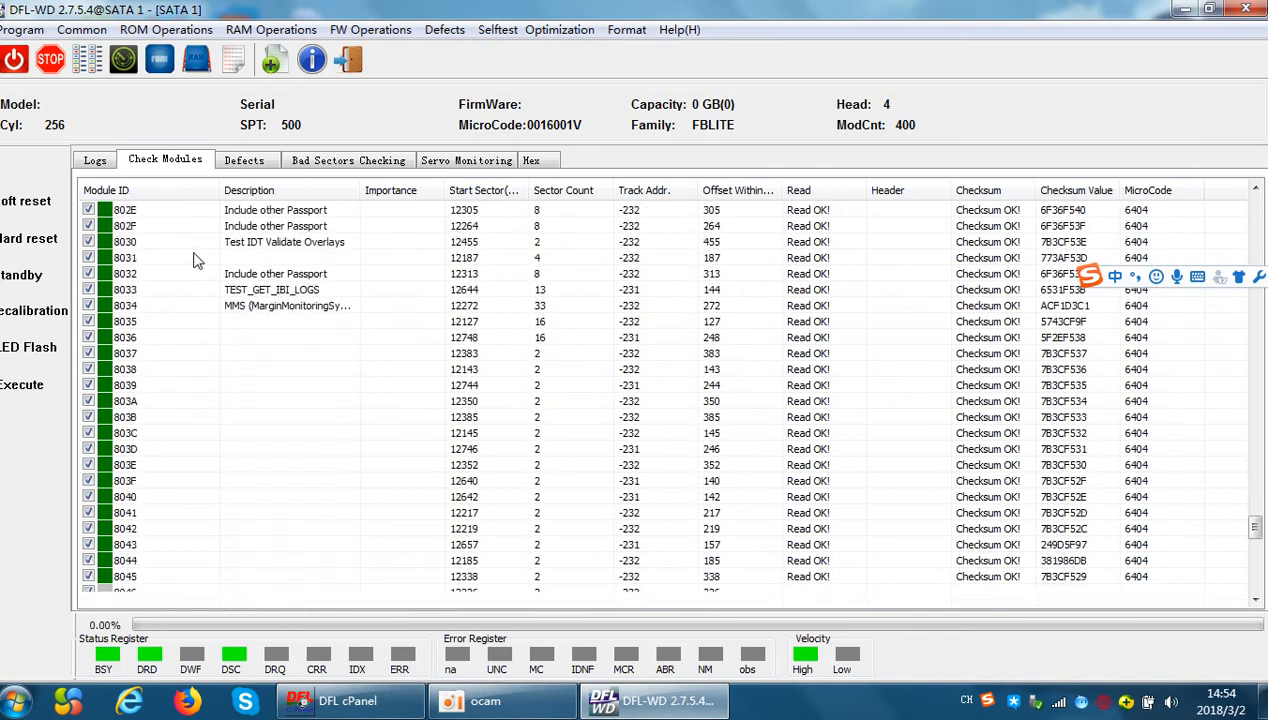
Stop the running module check and read all listed firmware modules according to ID into the default Modules folder
{"action": "left_click", "coordinate": [52, 58]}
{"action": "scroll", "coordinate": [200, 341], "scroll_direction": "up", "scroll_amount": 7}
{"action": "left_click", "coordinate": [370, 29]}
{"action": "mouse_move", "coordinate": [435, 77]}
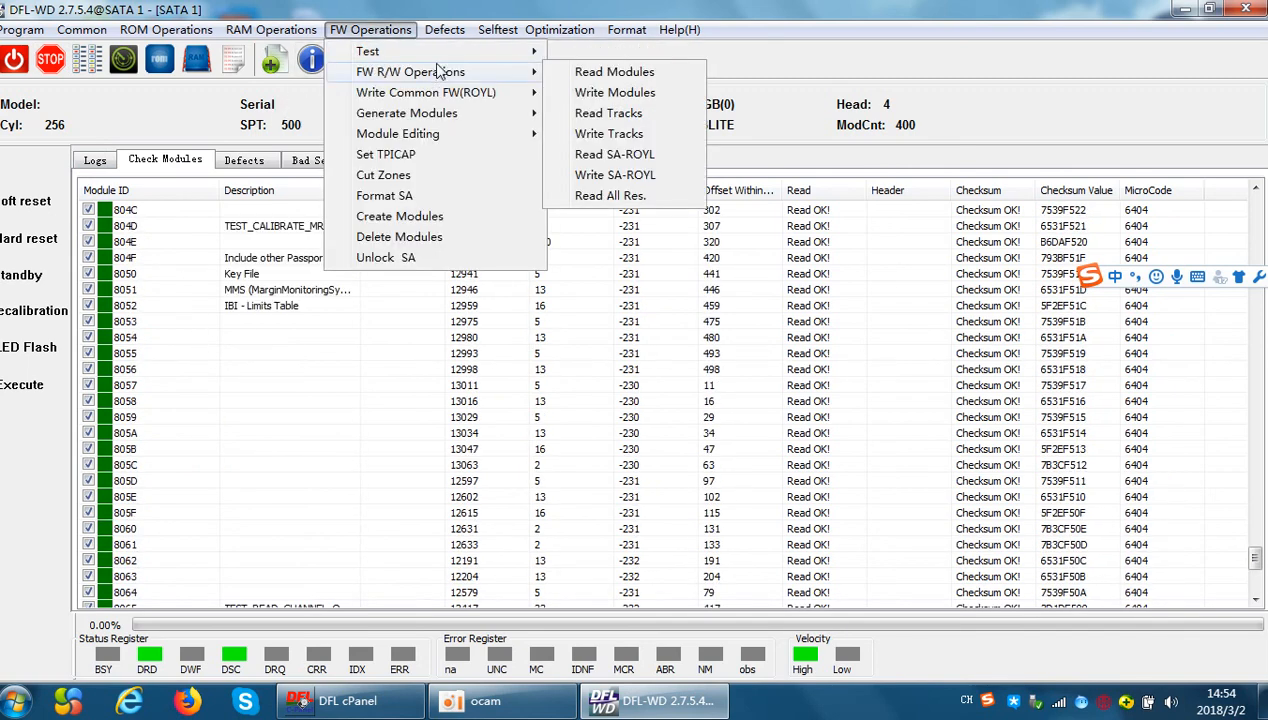
{"action": "left_click", "coordinate": [610, 75]}
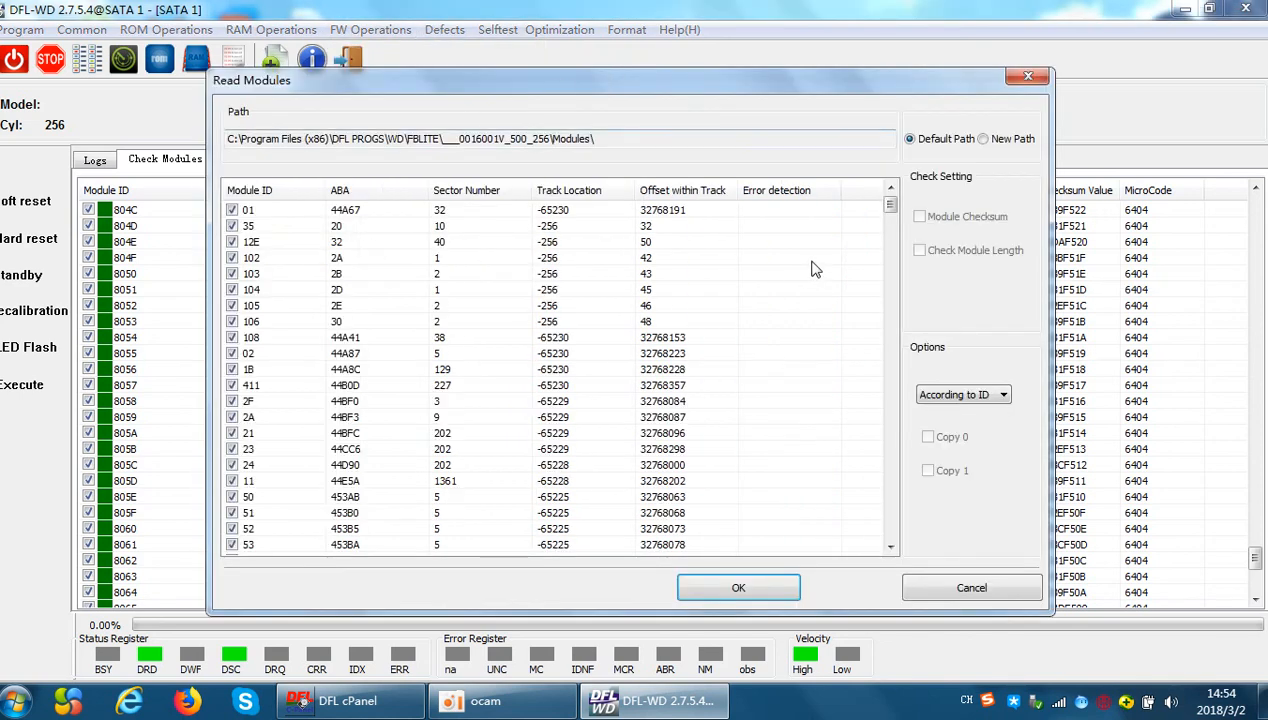
{"action": "left_click", "coordinate": [726, 590]}
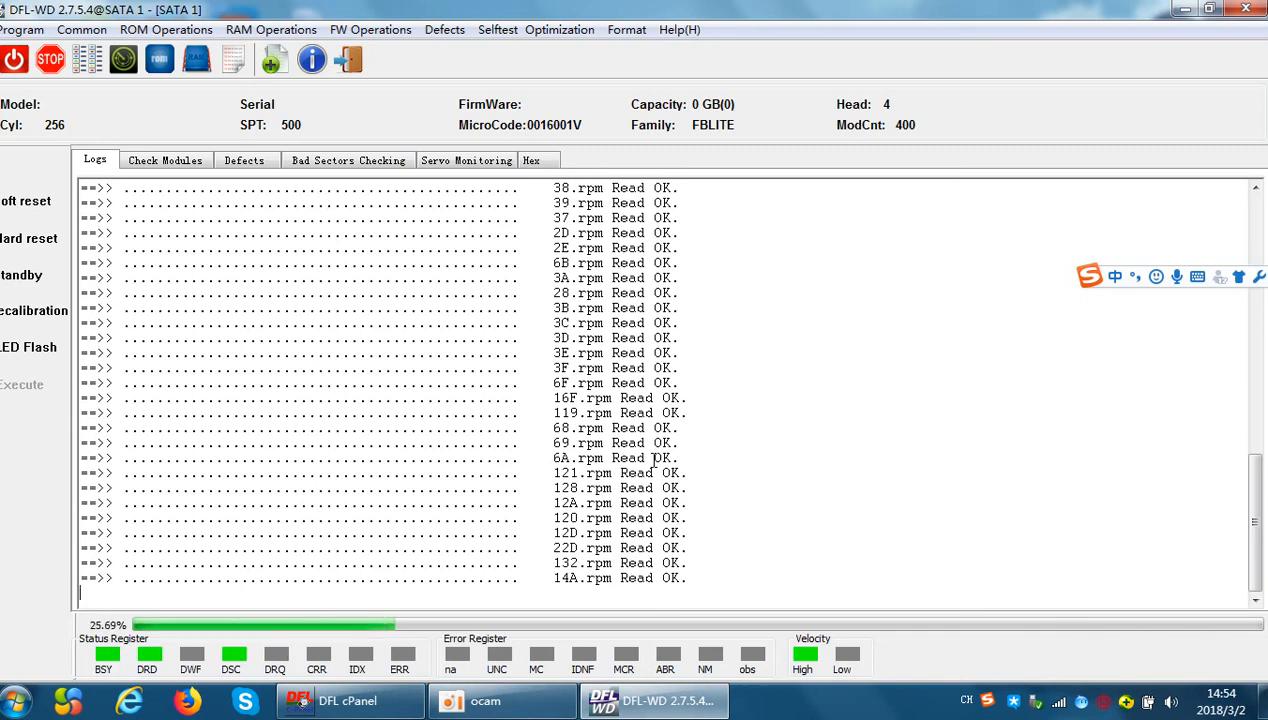
Review the log for each module's read status while the module reading runs
{"action": "left_click_drag", "start_coordinate": [1254, 525], "coordinate": [1232, 236]}
{"action": "left_click_drag", "start_coordinate": [1248, 193], "coordinate": [1226, 487]}
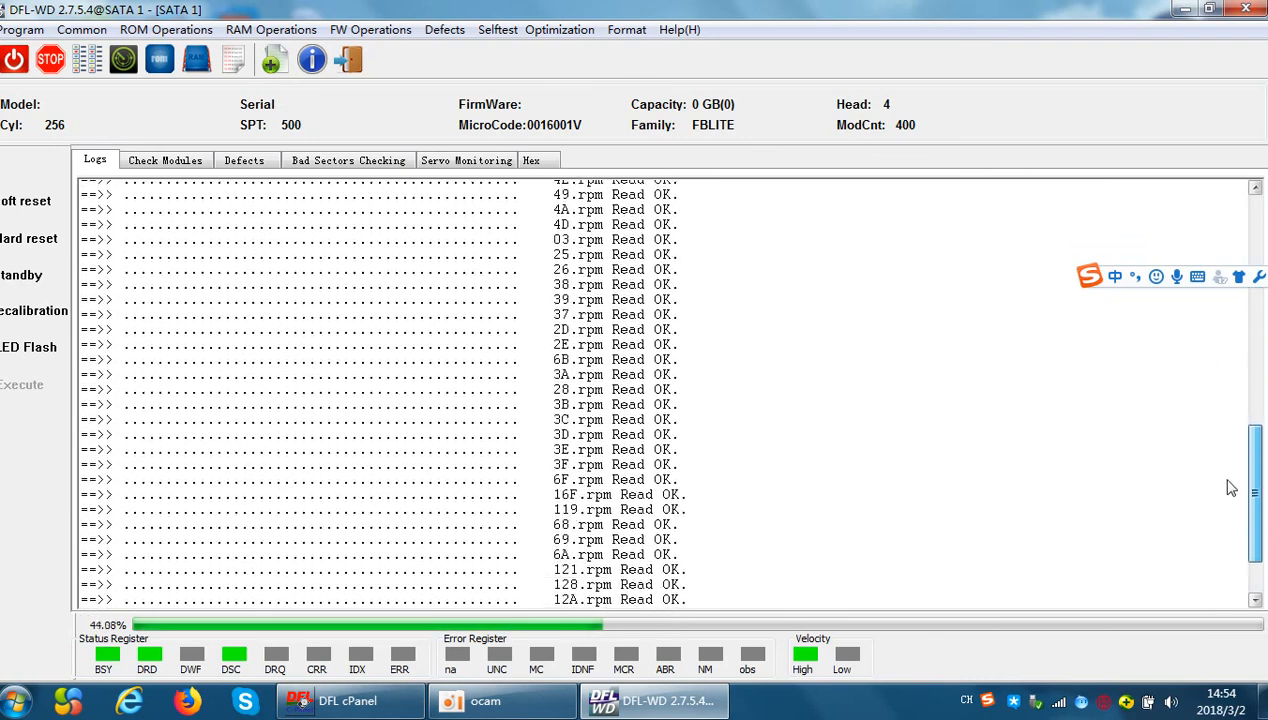
{"action": "scroll", "coordinate": [727, 476], "scroll_direction": "up", "scroll_amount": 10}
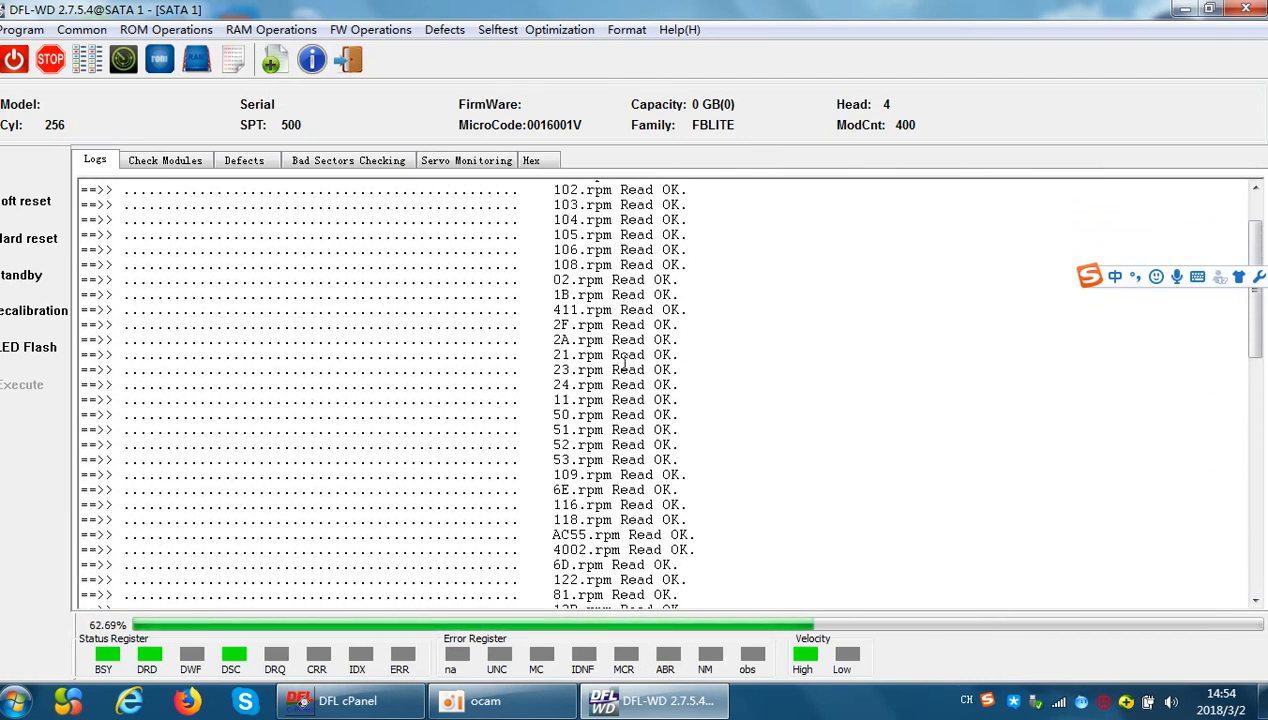
{"action": "scroll", "coordinate": [244, 224], "scroll_direction": "down", "scroll_amount": 6}
{"action": "scroll", "coordinate": [619, 478], "scroll_direction": "down", "scroll_amount": 7}
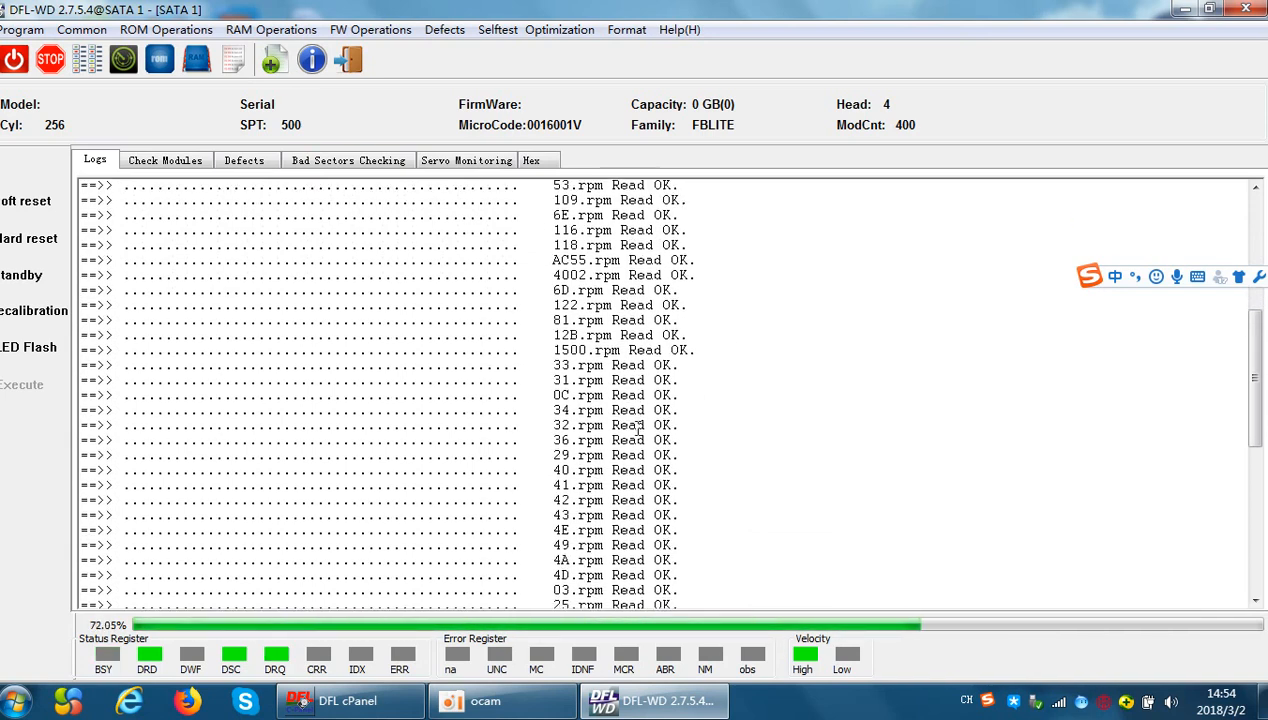
{"action": "scroll", "coordinate": [619, 478], "scroll_direction": "down", "scroll_amount": 2}
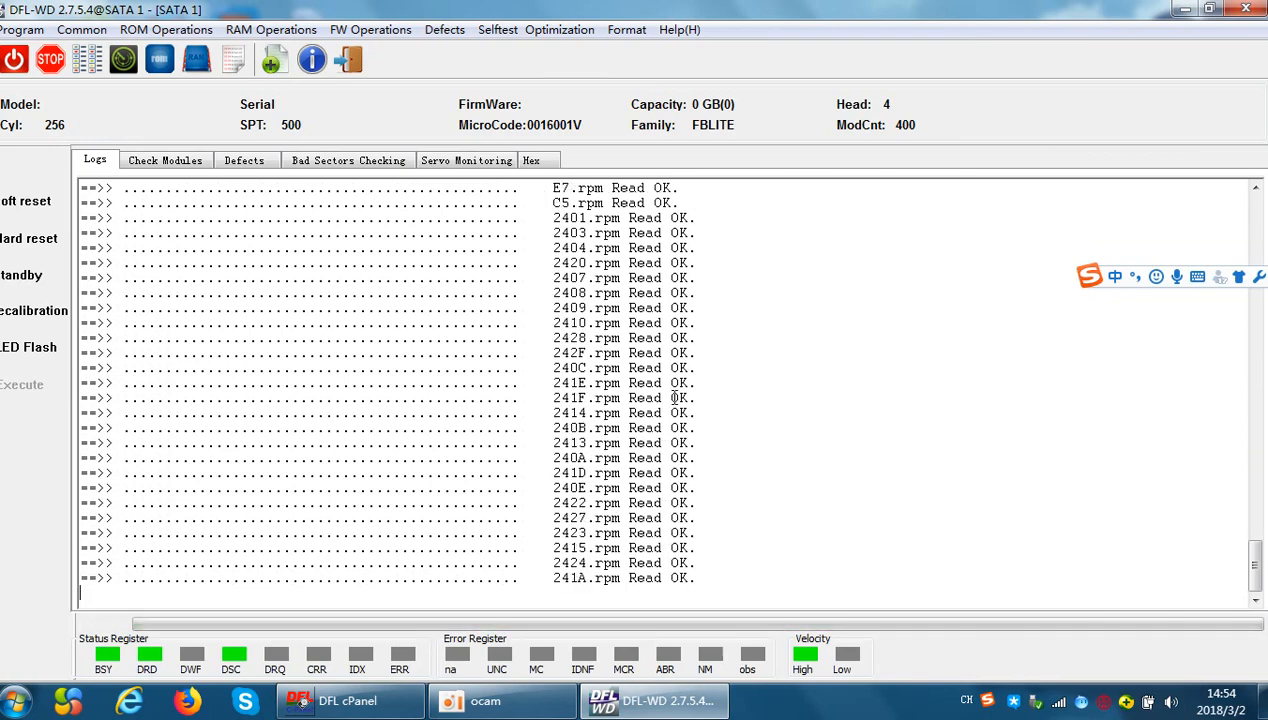
Sort the module check results by ascending module ID and inspect the hex contents of module 02
{"action": "left_click", "coordinate": [165, 161]}
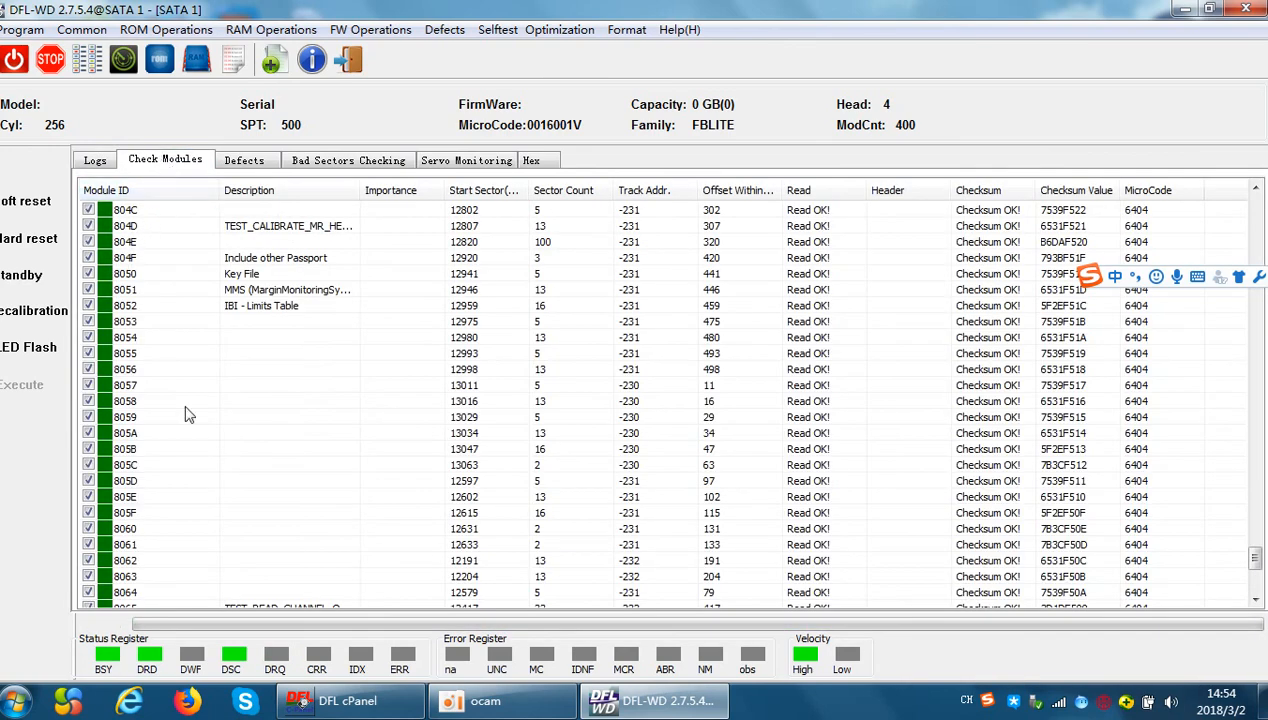
{"action": "scroll", "coordinate": [189, 414], "scroll_direction": "up", "scroll_amount": 3}
{"action": "left_click", "coordinate": [127, 192]}
{"action": "scroll", "coordinate": [172, 308], "scroll_direction": "up", "scroll_amount": 9}
{"action": "scroll", "coordinate": [174, 350], "scroll_direction": "up", "scroll_amount": 20}
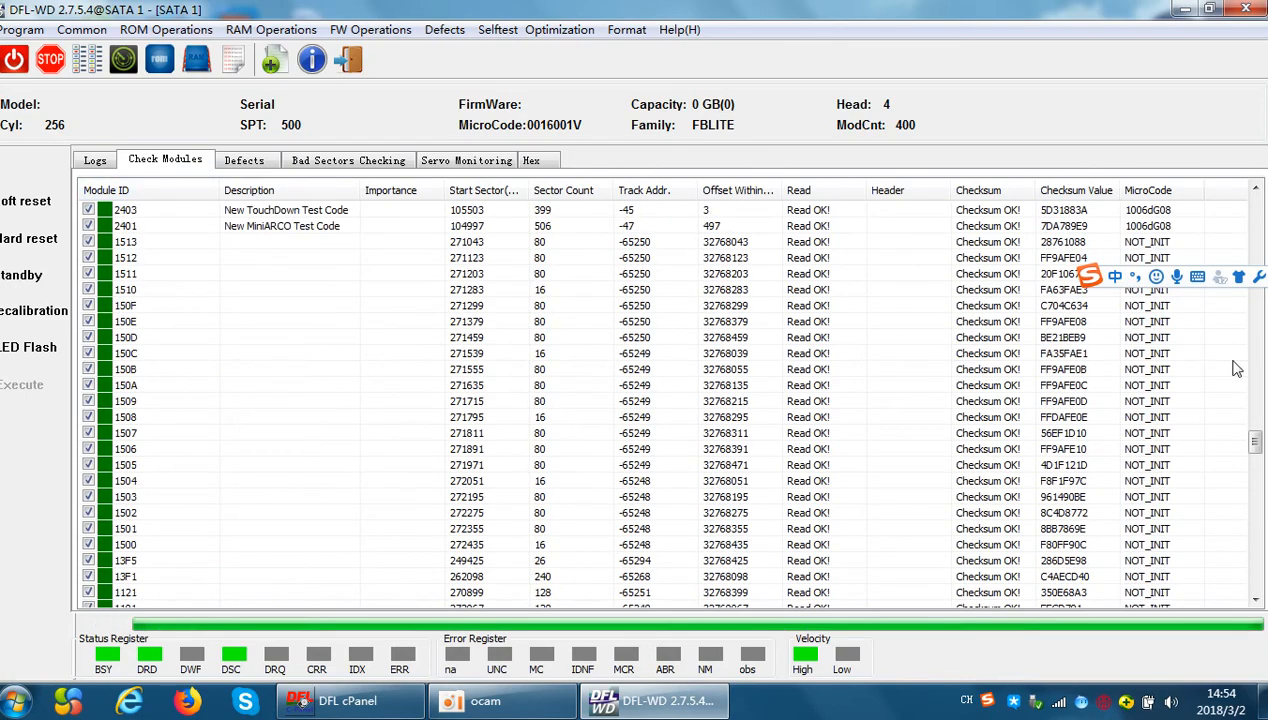
{"action": "left_click_drag", "start_coordinate": [1255, 441], "coordinate": [1254, 198]}
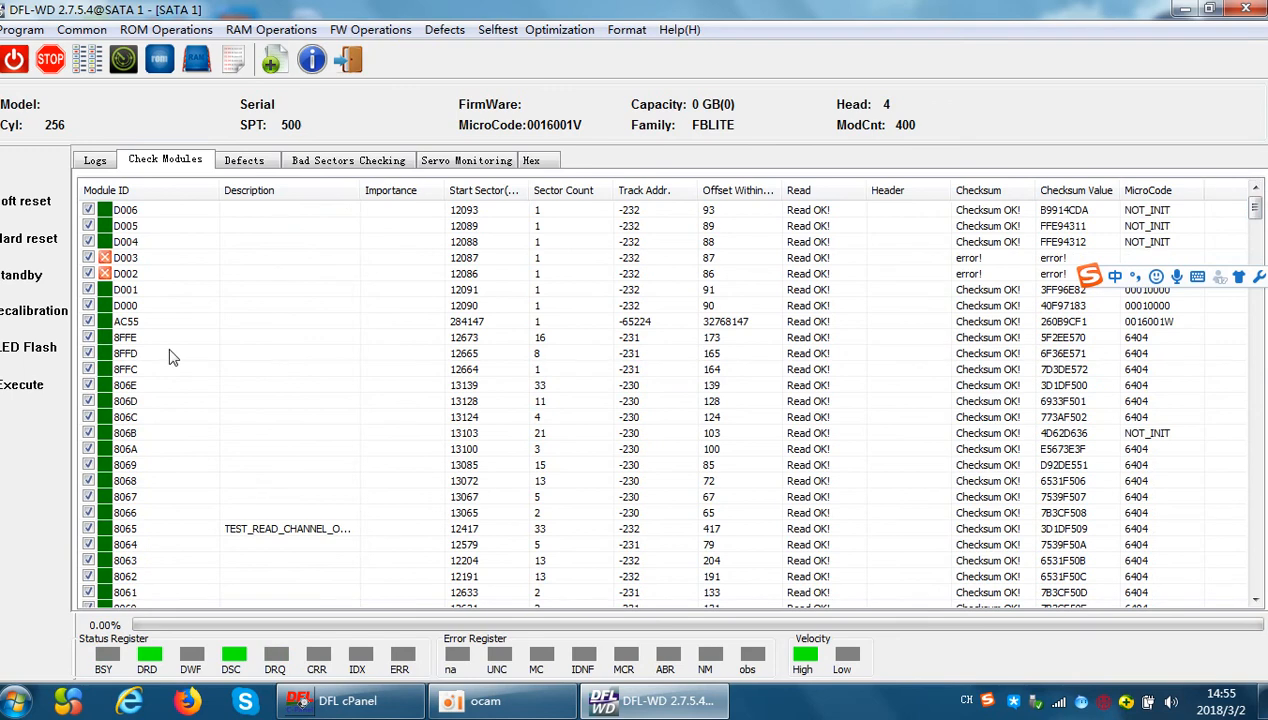
{"action": "left_click", "coordinate": [156, 192]}
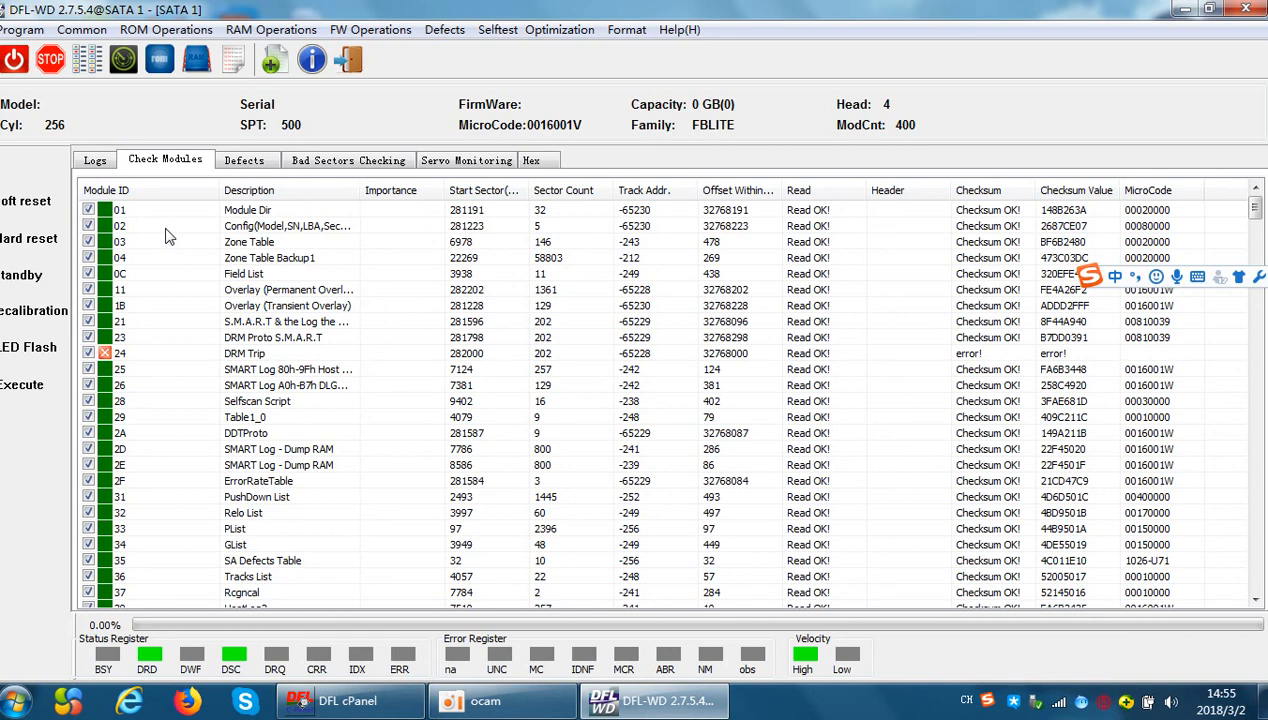
{"action": "double_click", "coordinate": [166, 227]}
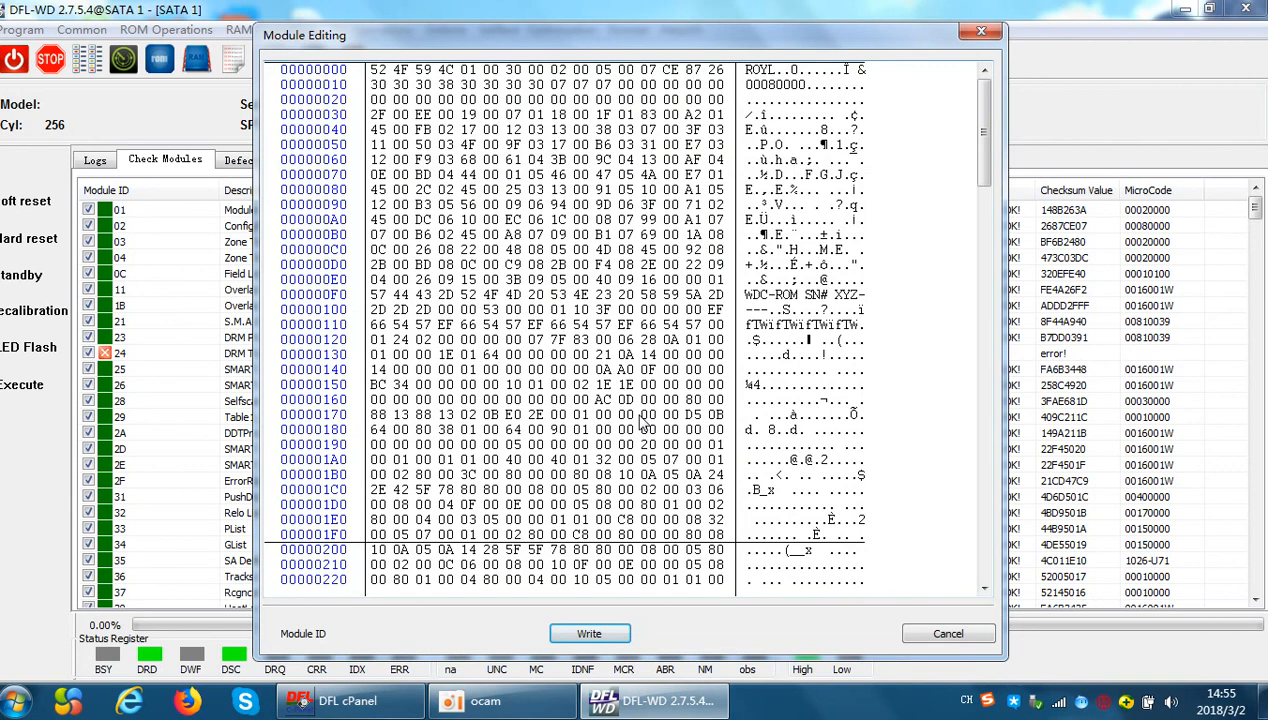
{"action": "left_click", "coordinate": [980, 31]}
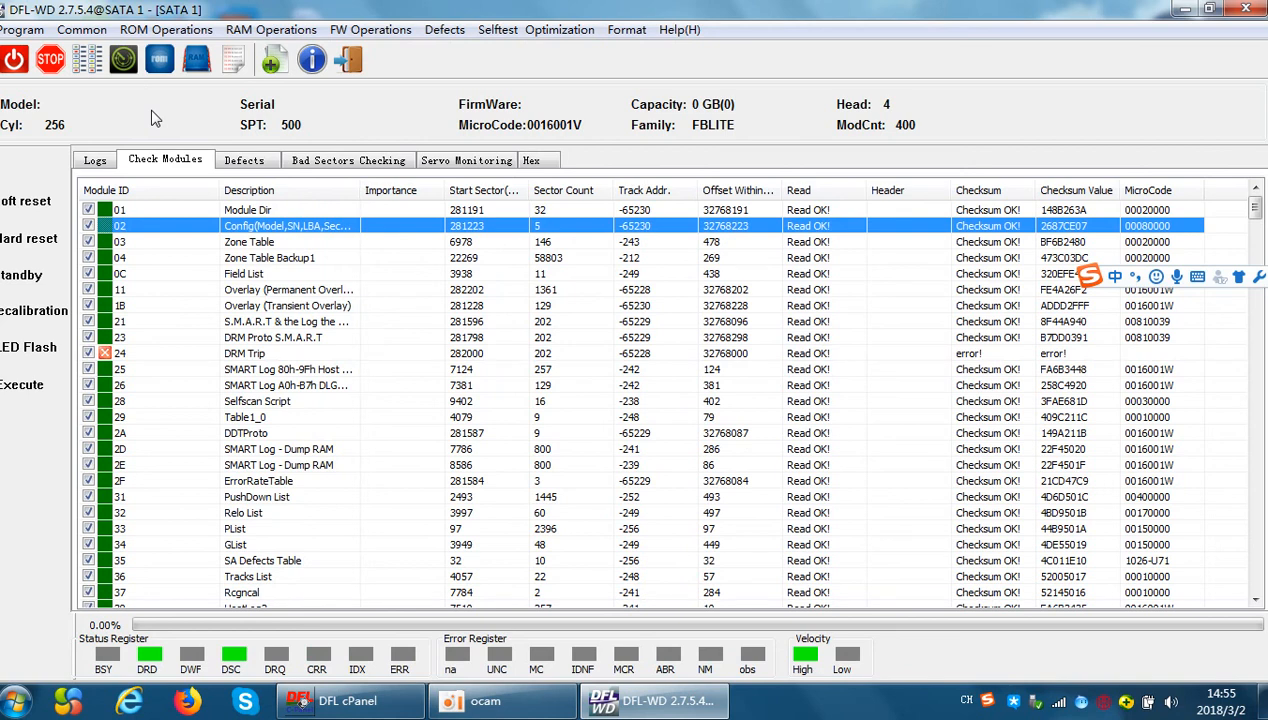
Run the Slow Init. Fix common repair with the firmware read by ABA and review its log entries
{"action": "left_click", "coordinate": [83, 30]}
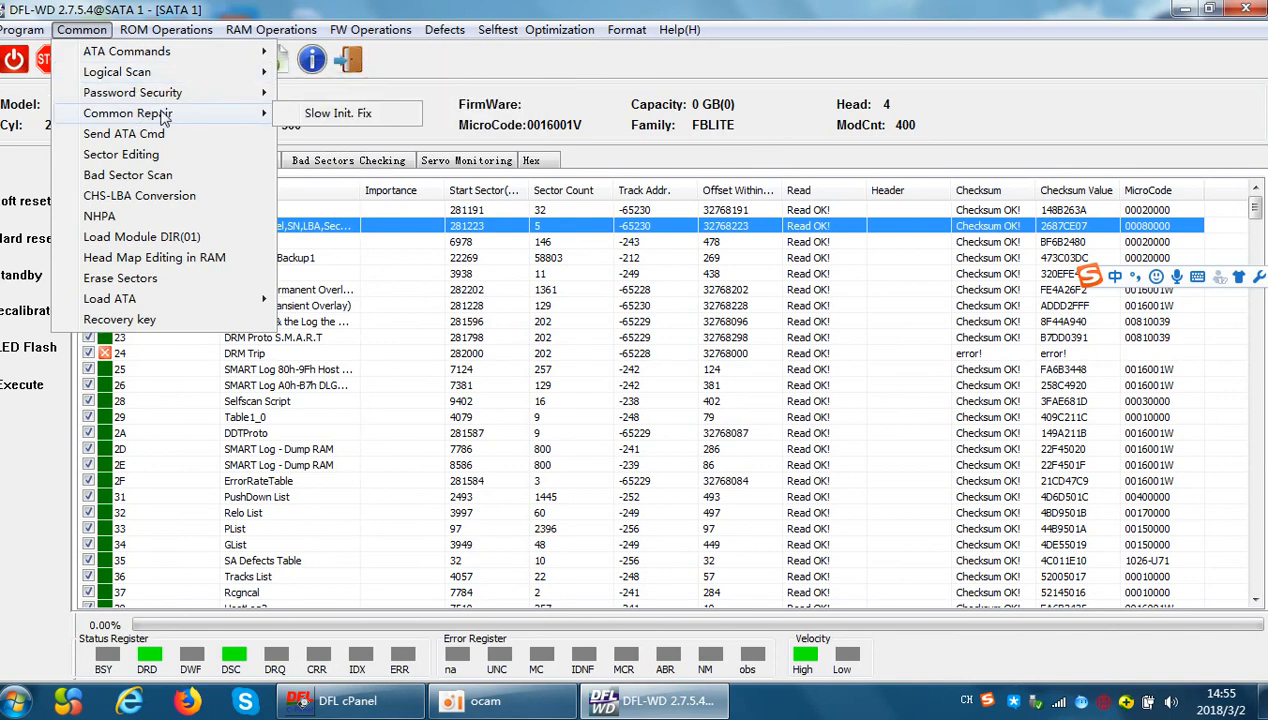
{"action": "left_click", "coordinate": [369, 117]}
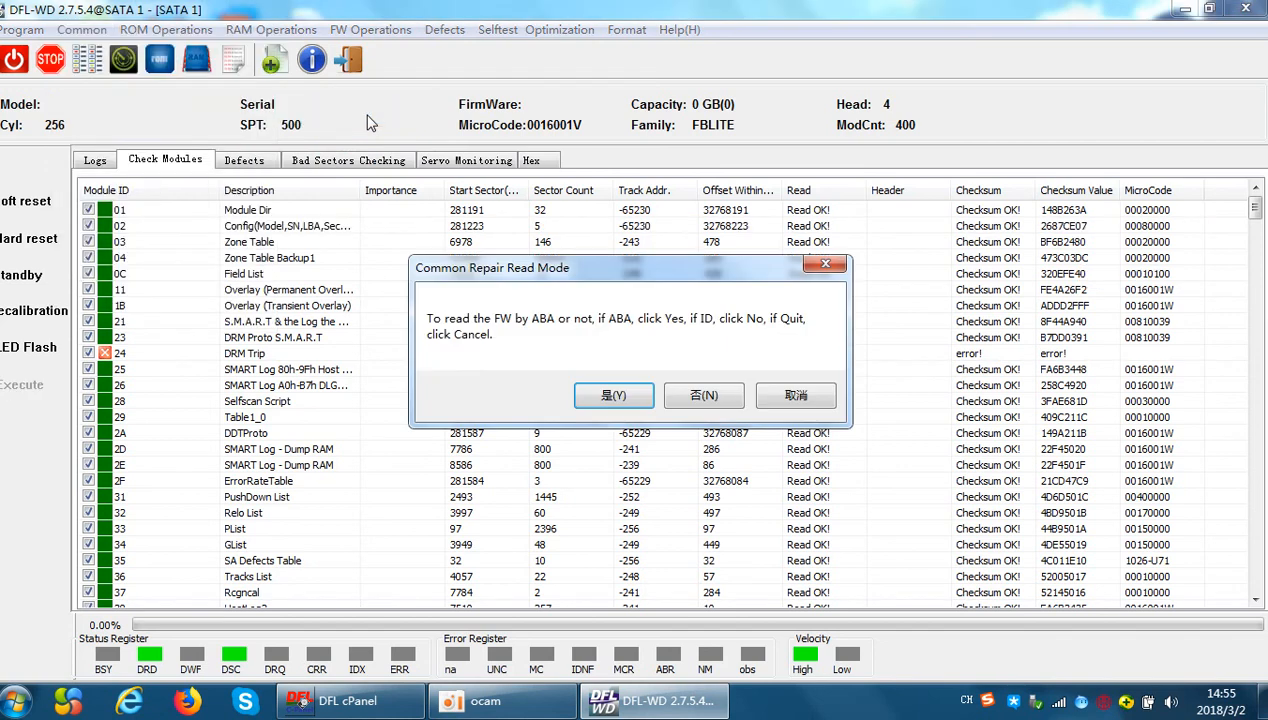
{"action": "left_click", "coordinate": [614, 395]}
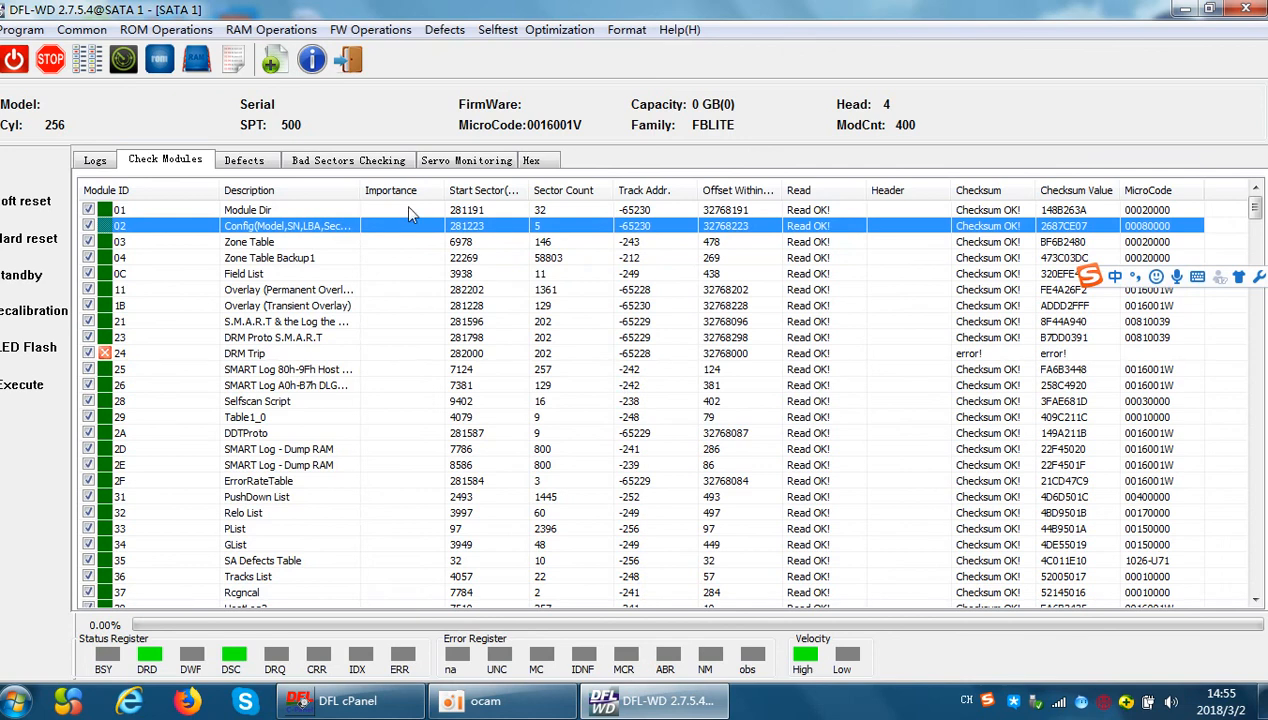
{"action": "left_click", "coordinate": [96, 161]}
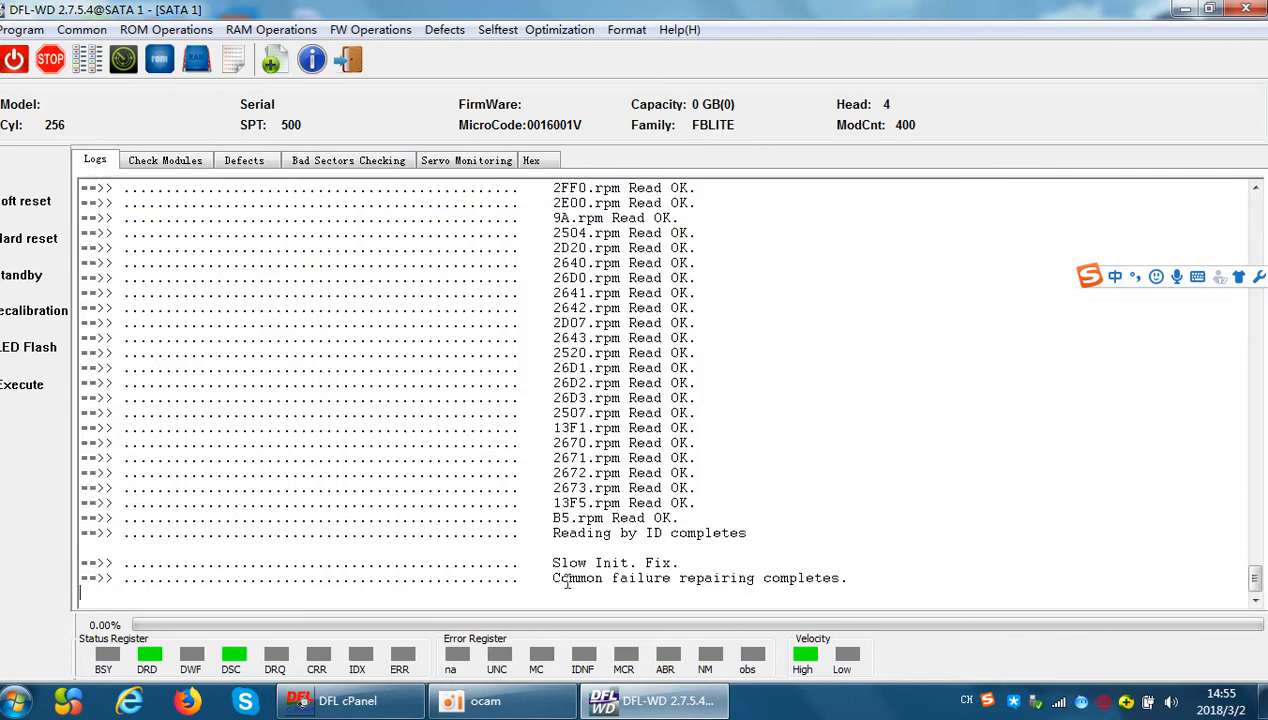
{"action": "left_click_drag", "start_coordinate": [554, 578], "coordinate": [907, 571]}
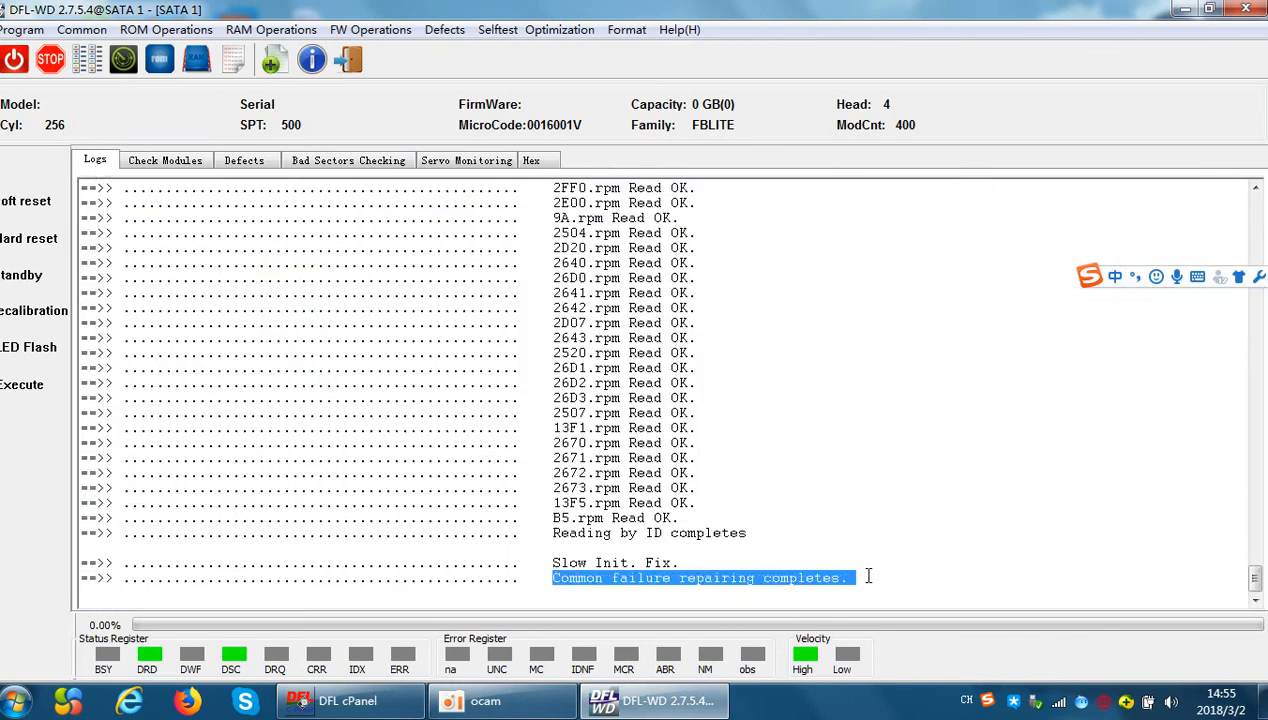
{"action": "left_click", "coordinate": [907, 571]}
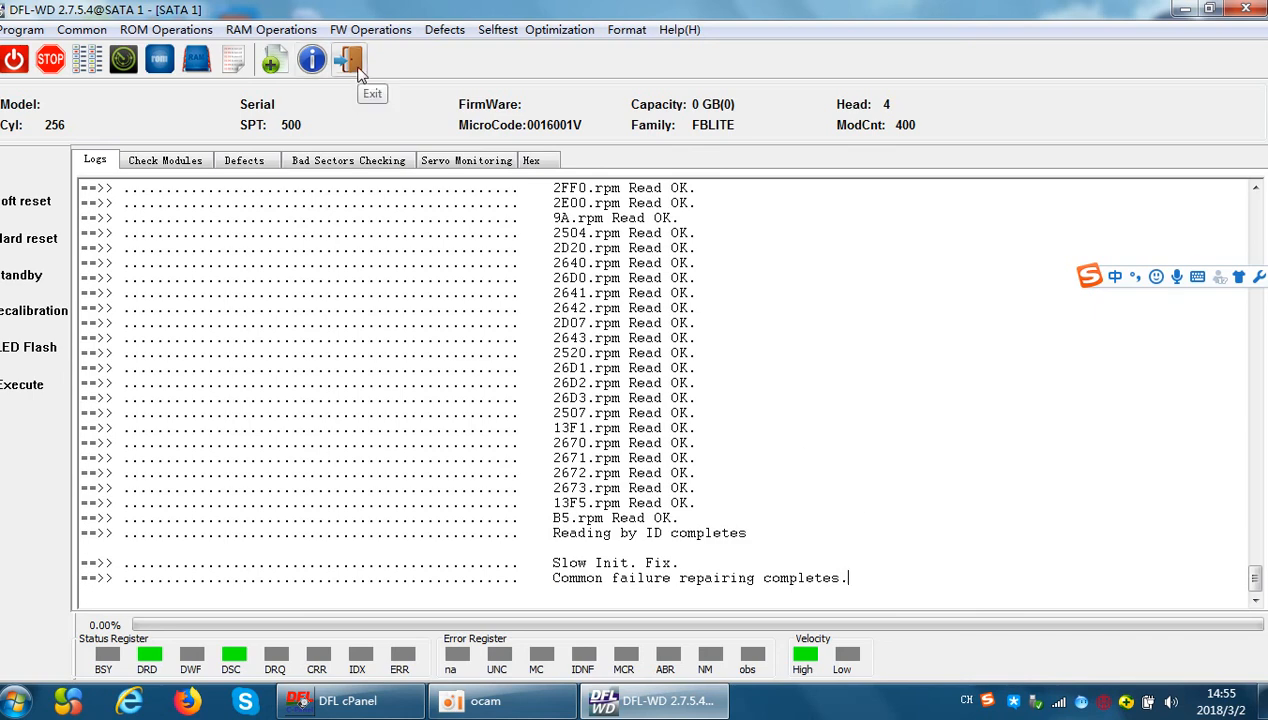
Write ROM_WD7500B.bin from the ROM folder of the WD7500B_16.NAH.1 backup under FBLITE to the drive's ROM
{"action": "left_click", "coordinate": [180, 30]}
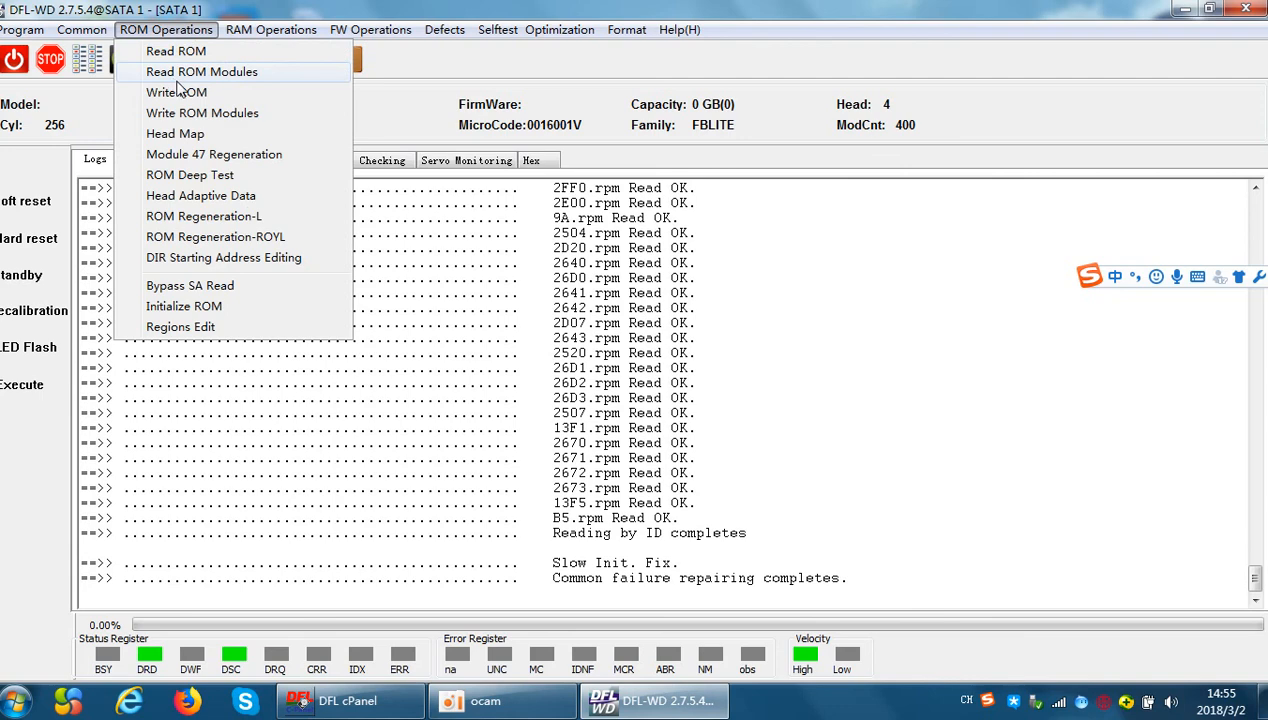
{"action": "left_click", "coordinate": [184, 93]}
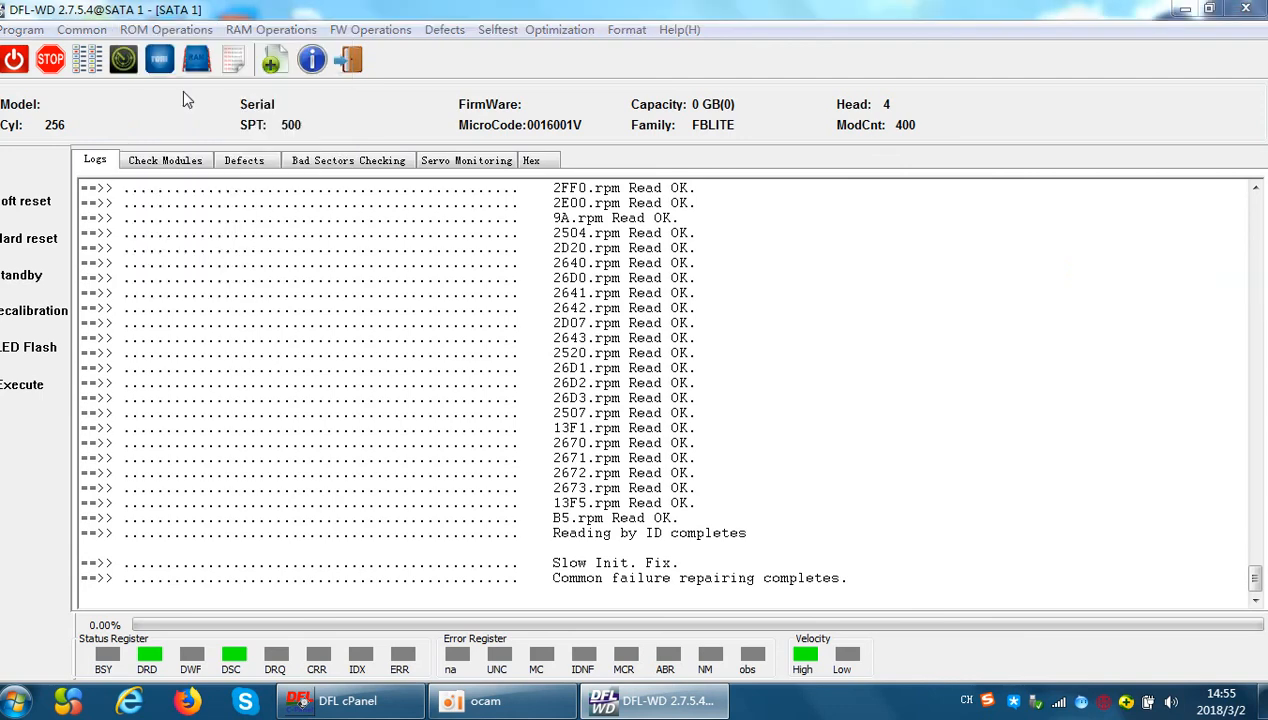
{"action": "left_click", "coordinate": [490, 117]}
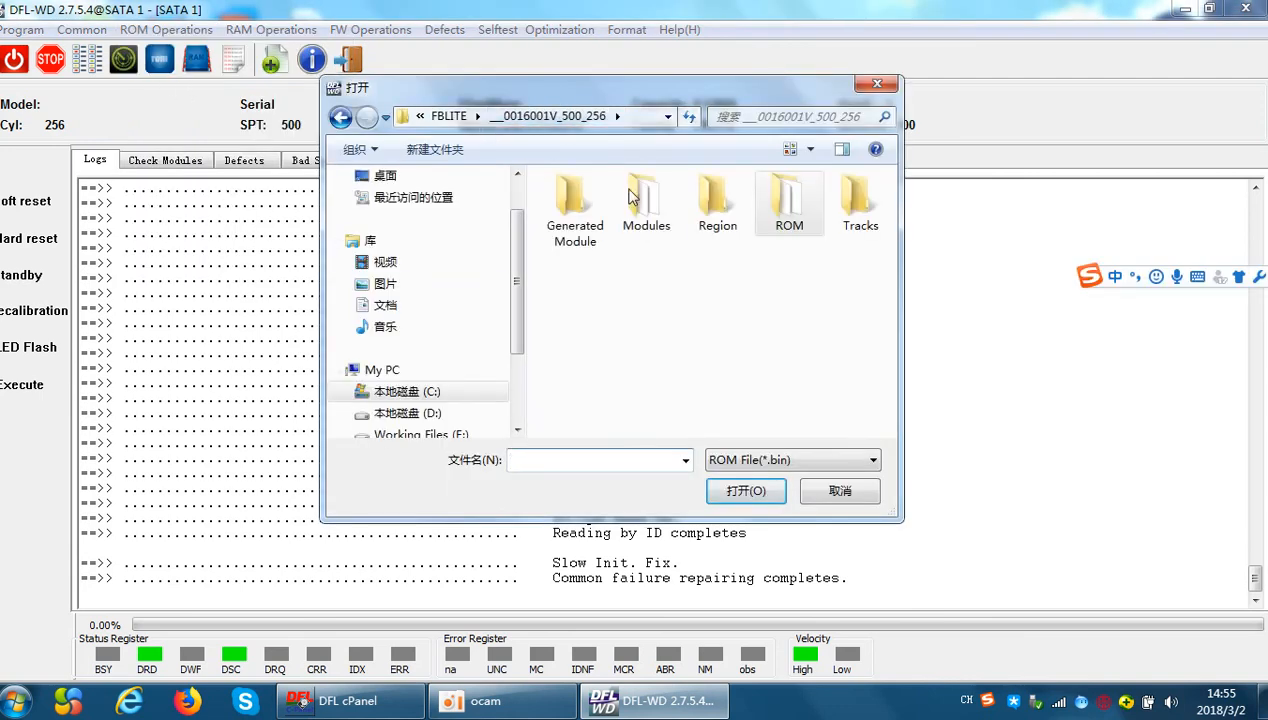
{"action": "left_click", "coordinate": [449, 116]}
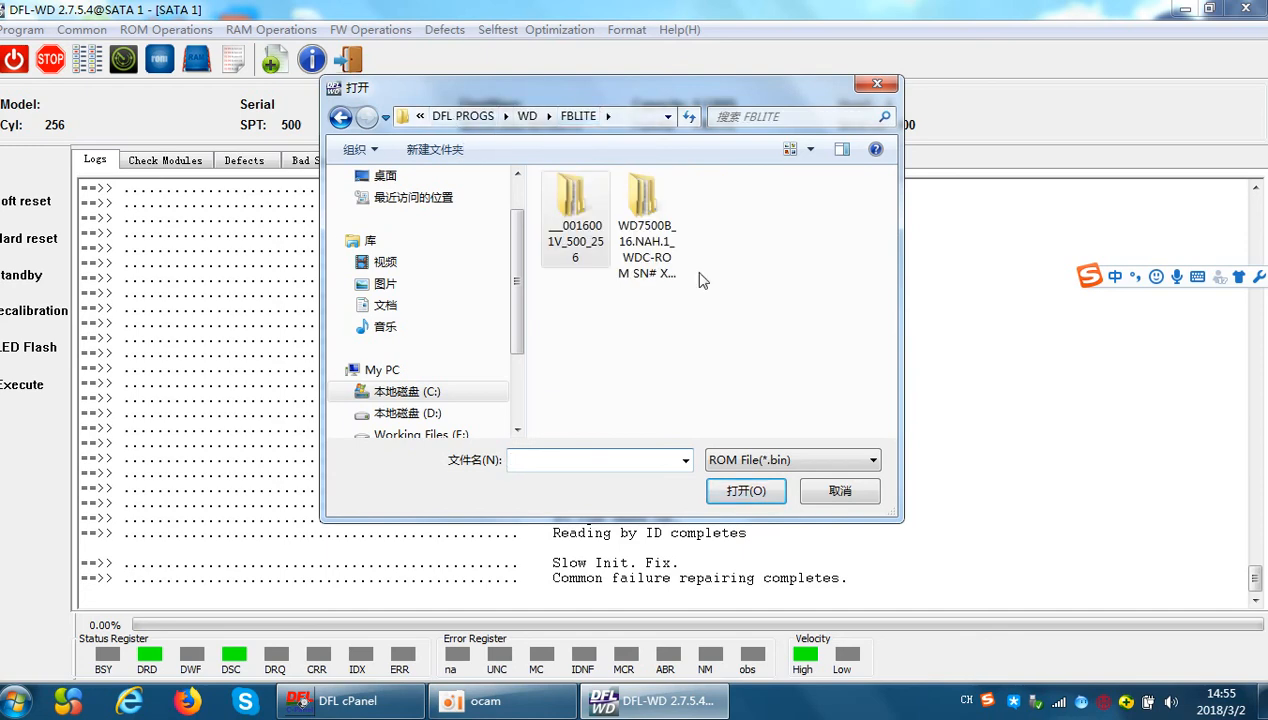
{"action": "left_click_drag", "start_coordinate": [636, 97], "coordinate": [624, 162]}
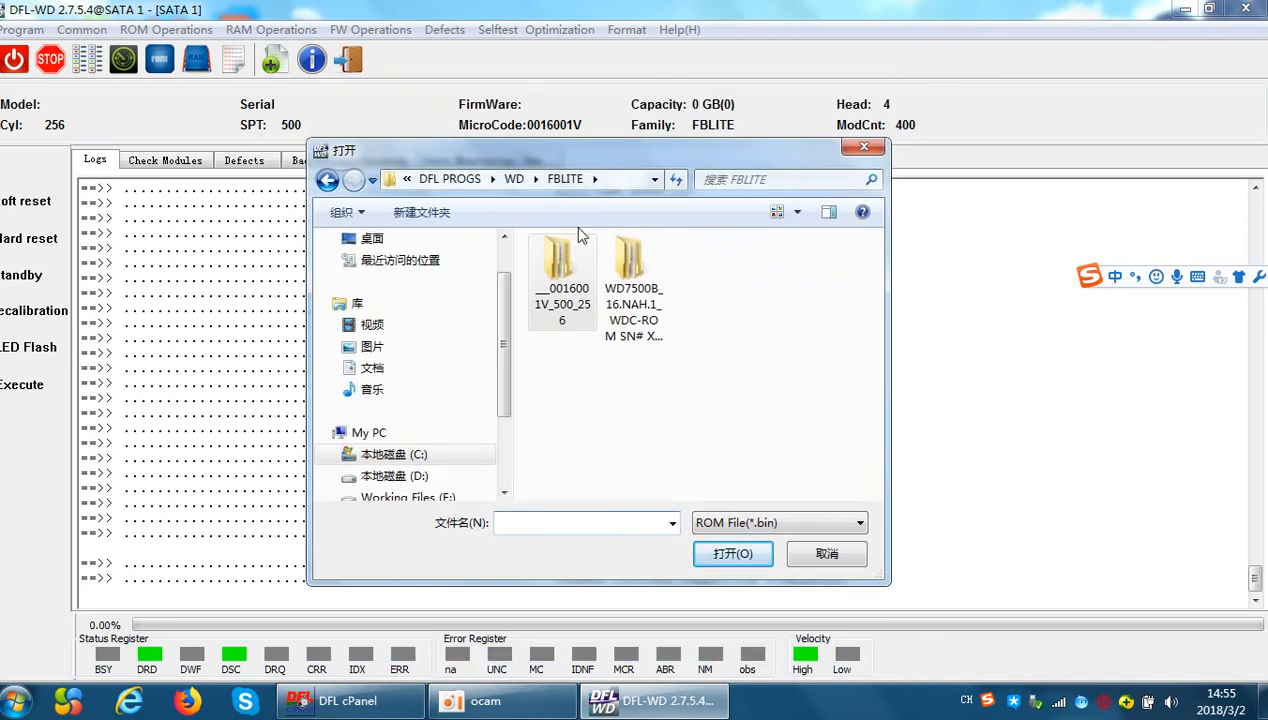
{"action": "double_click", "coordinate": [630, 262]}
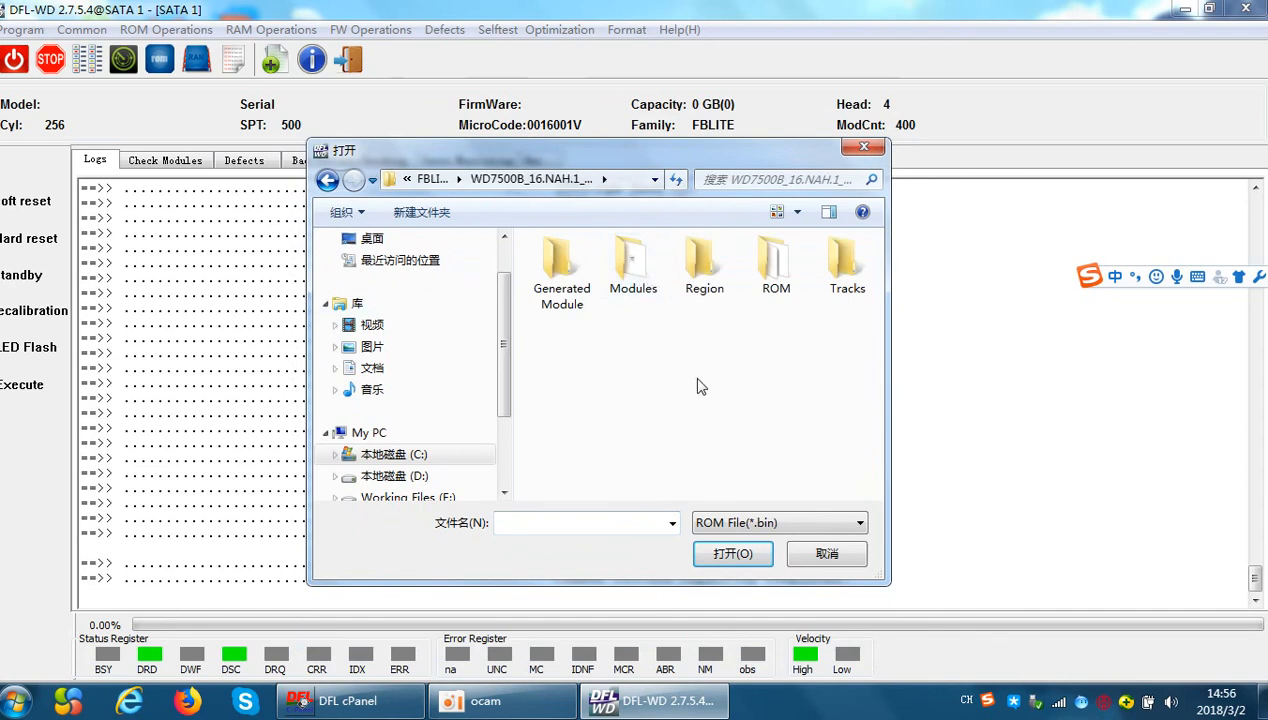
{"action": "double_click", "coordinate": [769, 266]}
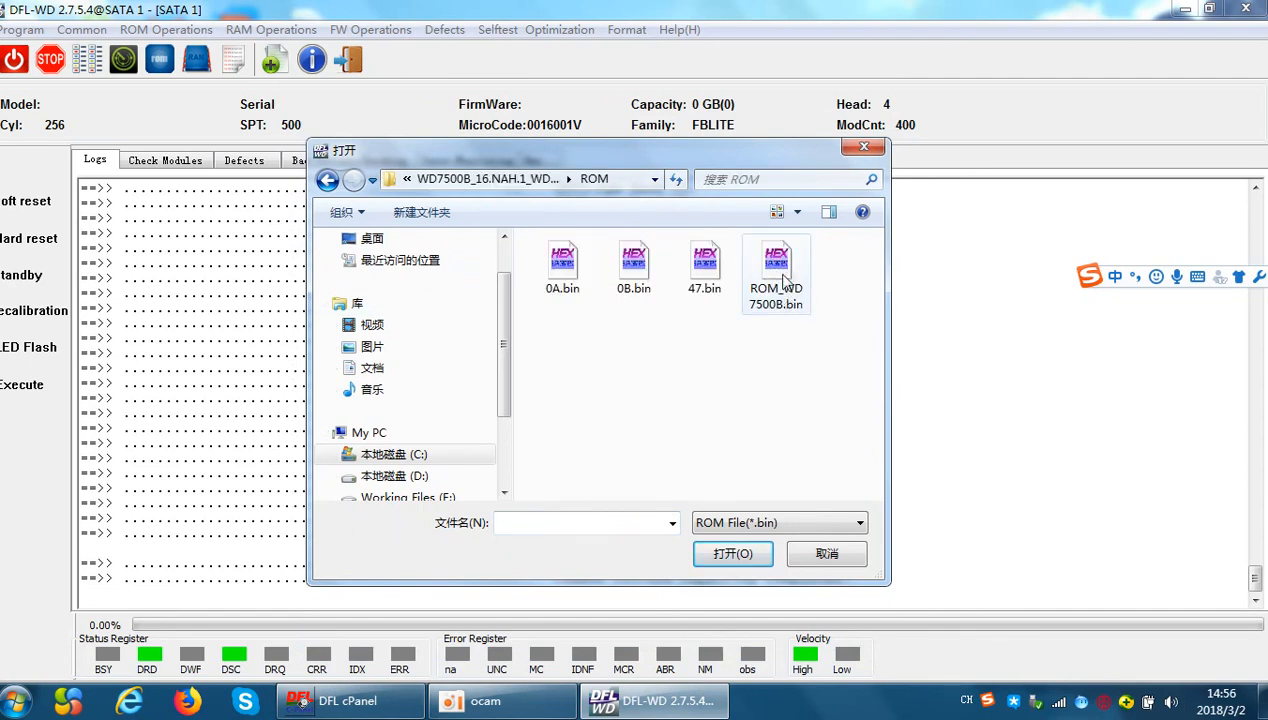
{"action": "double_click", "coordinate": [787, 270]}
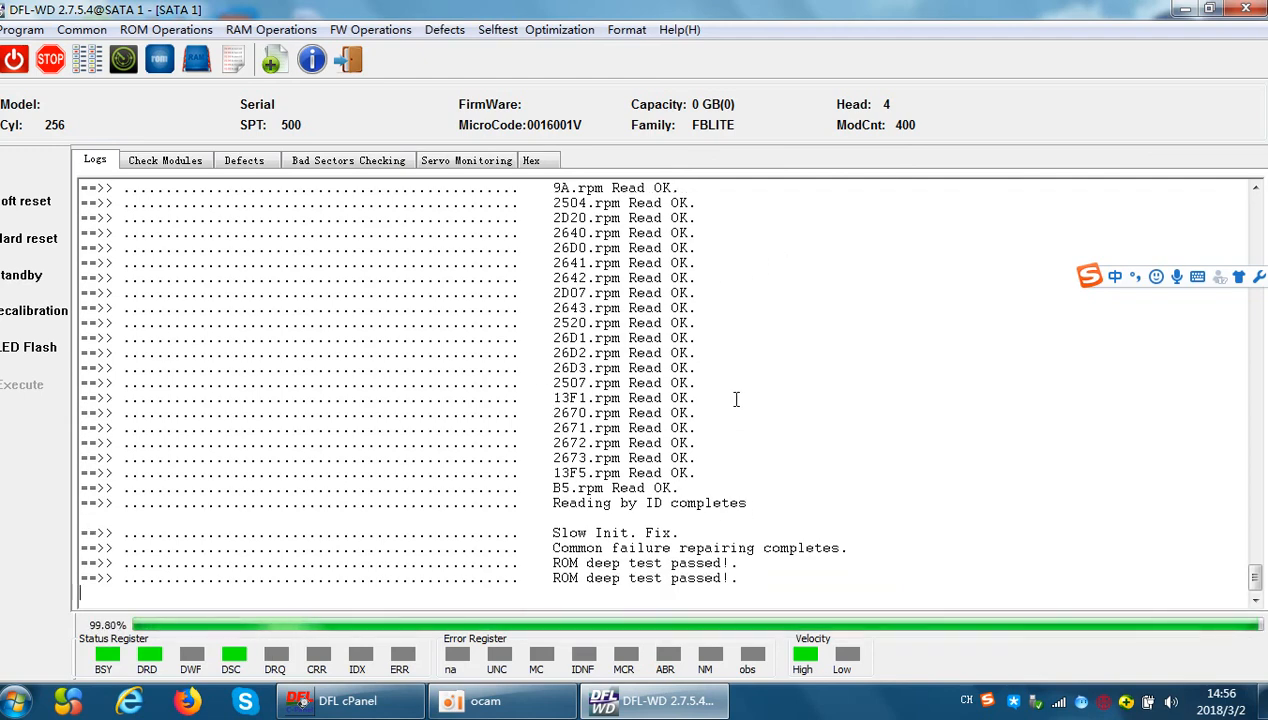
Exit the SATA 1 drive session, switch the drive's power and start a new session to obtain factory info
{"action": "left_click", "coordinate": [348, 60]}
{"action": "left_click", "coordinate": [15, 60]}
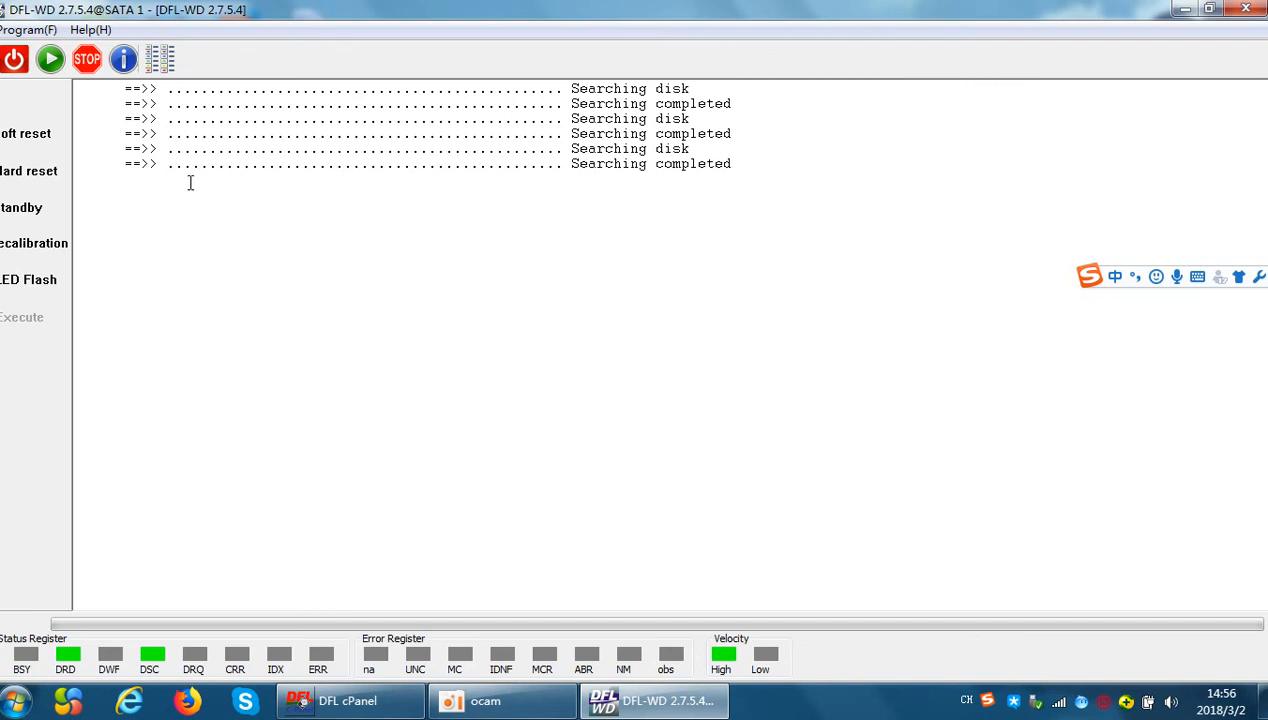
{"action": "left_click", "coordinate": [50, 60]}
{"action": "left_click", "coordinate": [632, 316]}
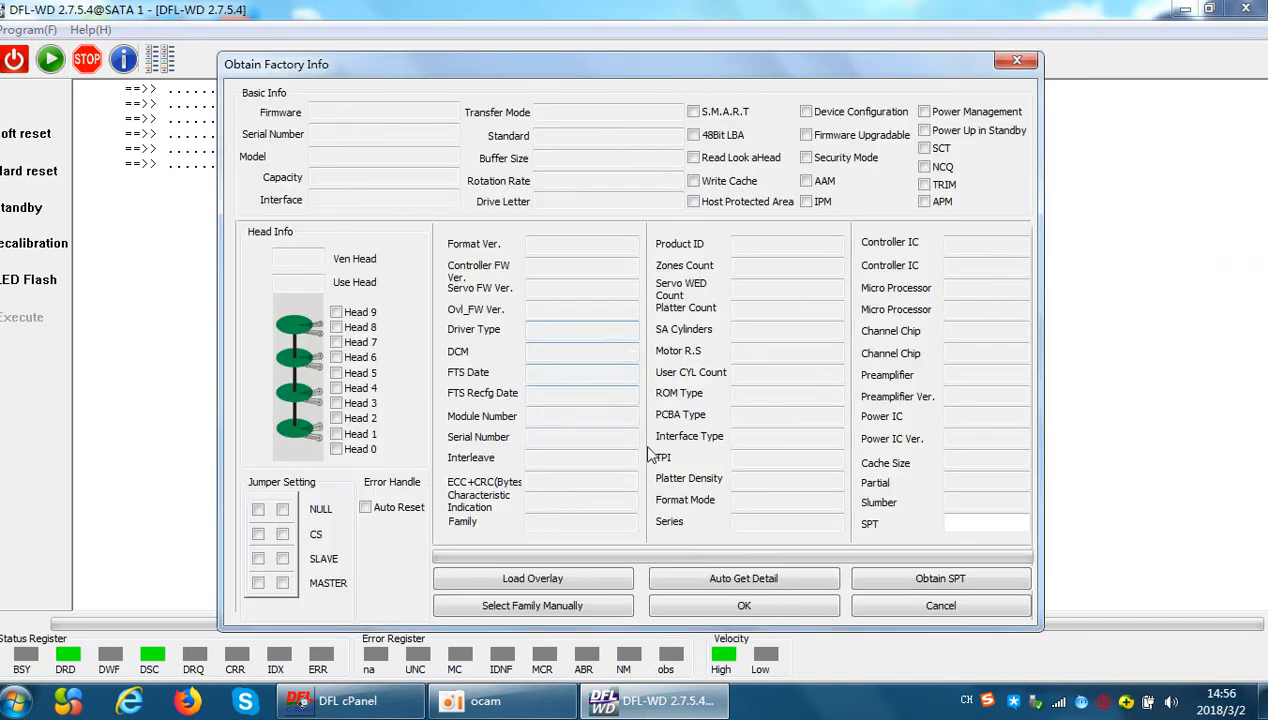
Get the drive's factory details automatically and accept the WD7500B_16.NAH.1 firmware directory ending in 0016001V_1480_256
{"action": "left_click", "coordinate": [719, 577]}
{"action": "left_click", "coordinate": [744, 605]}
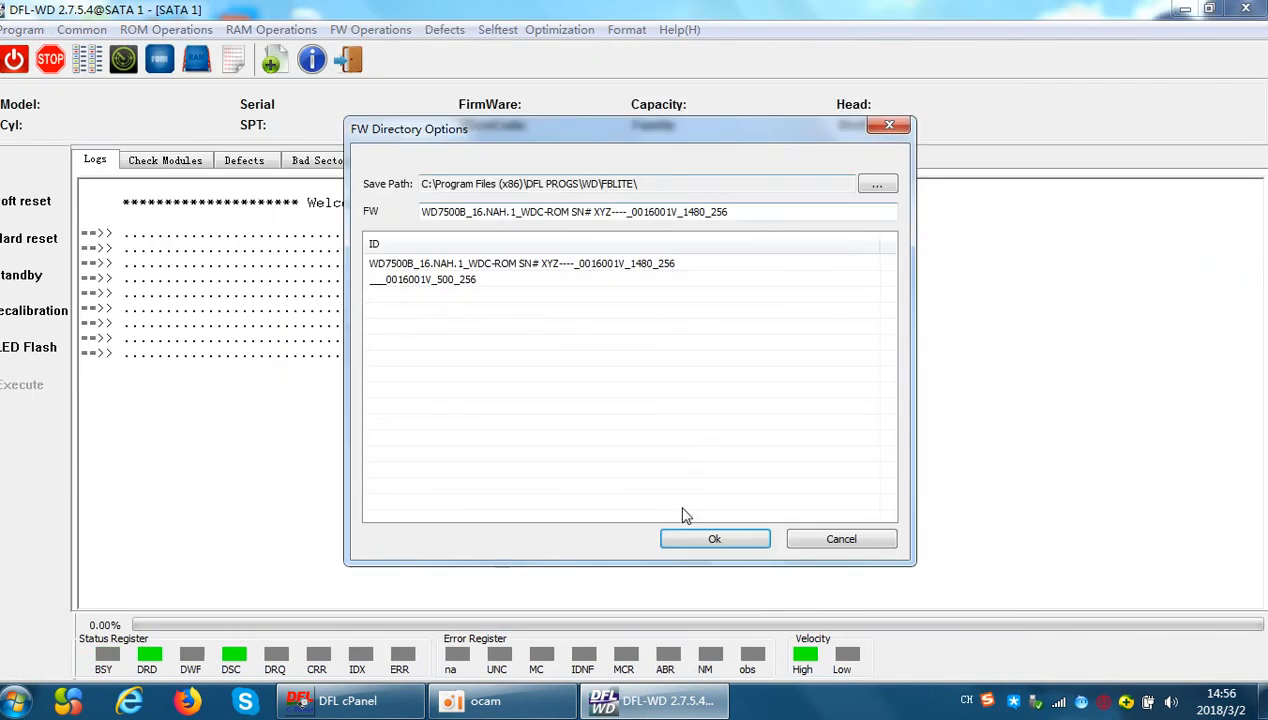
{"action": "left_click", "coordinate": [715, 540]}
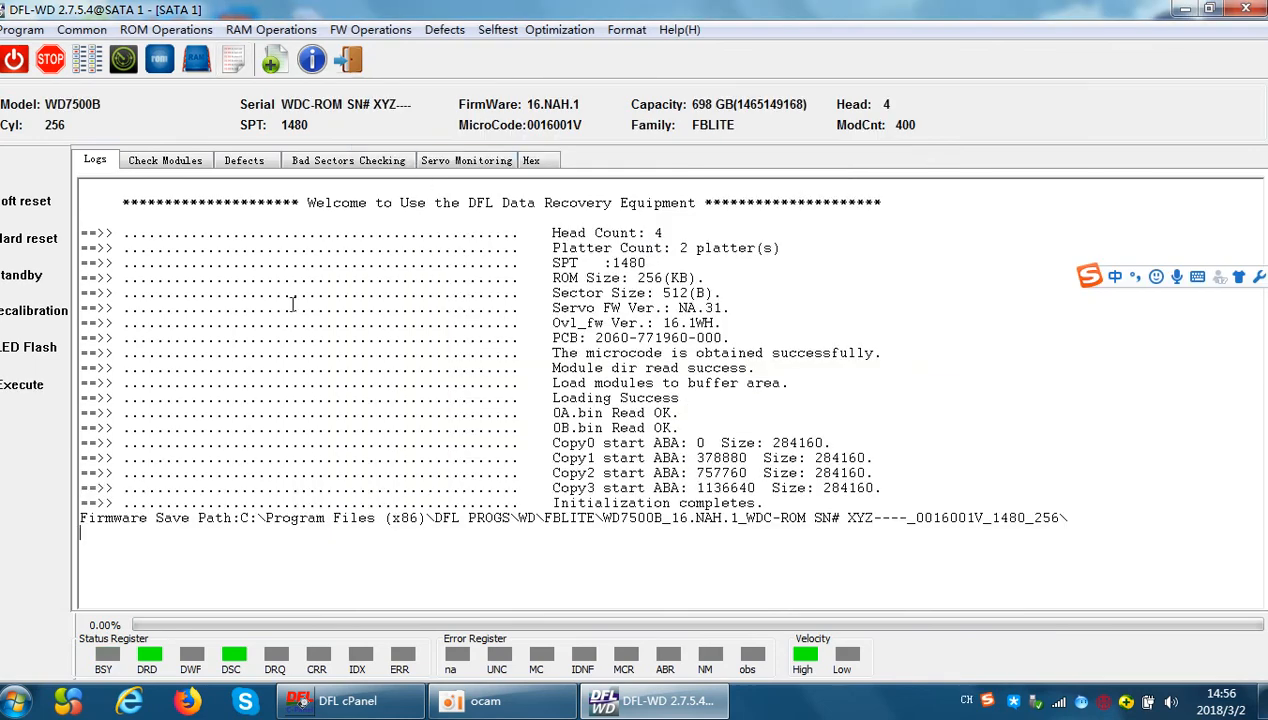